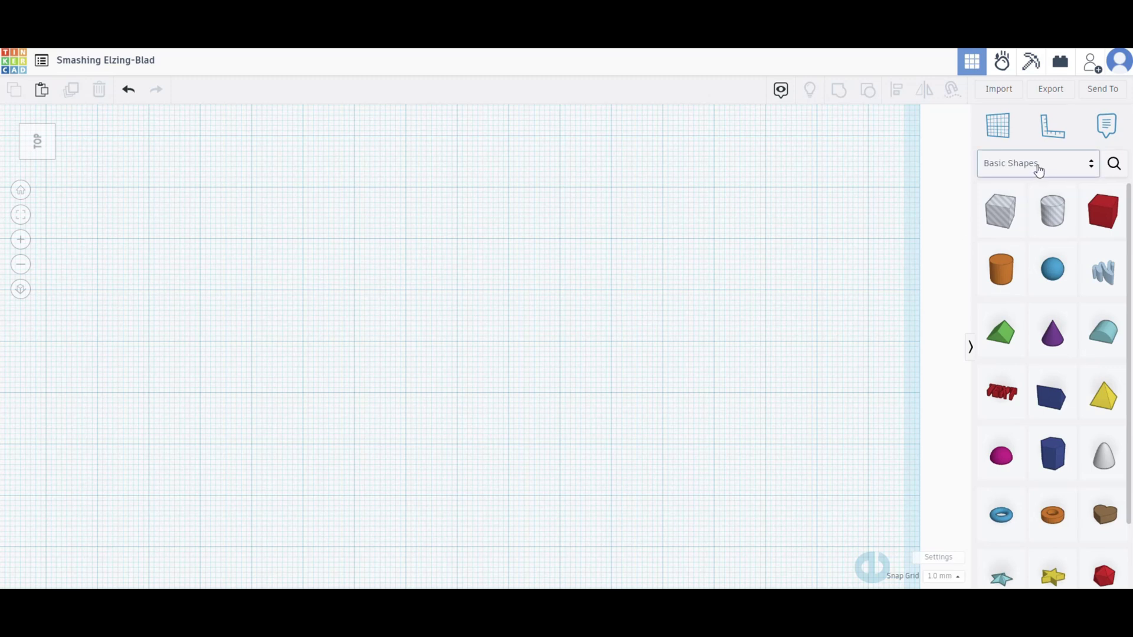
Search the community shape generators for 'twist' to find the twisty ring
click(1039, 170)
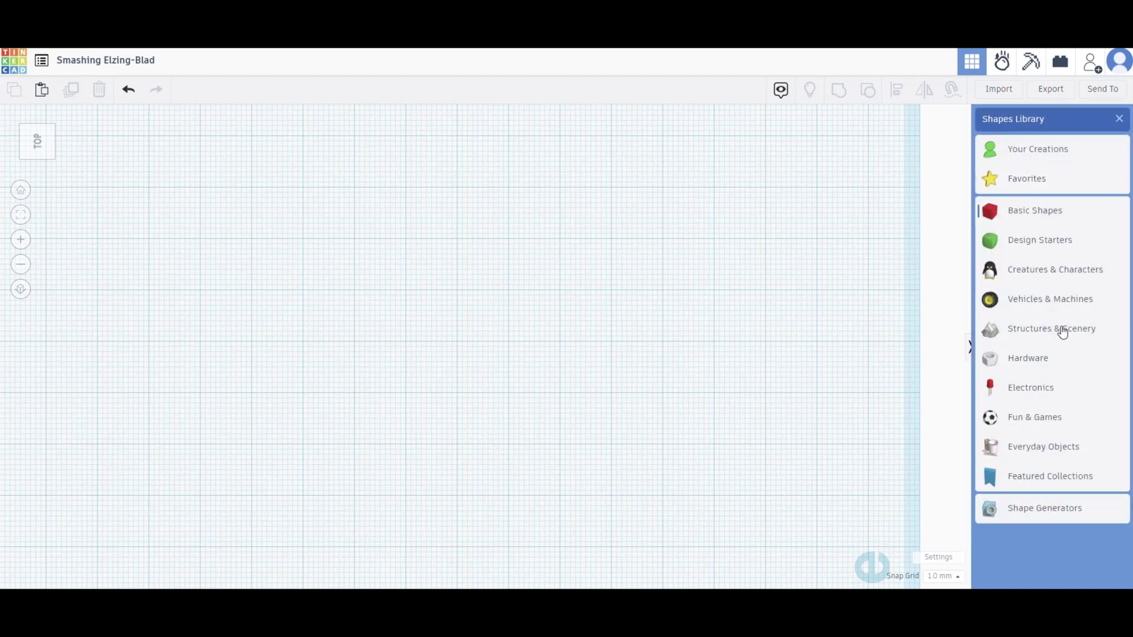
click(1059, 517)
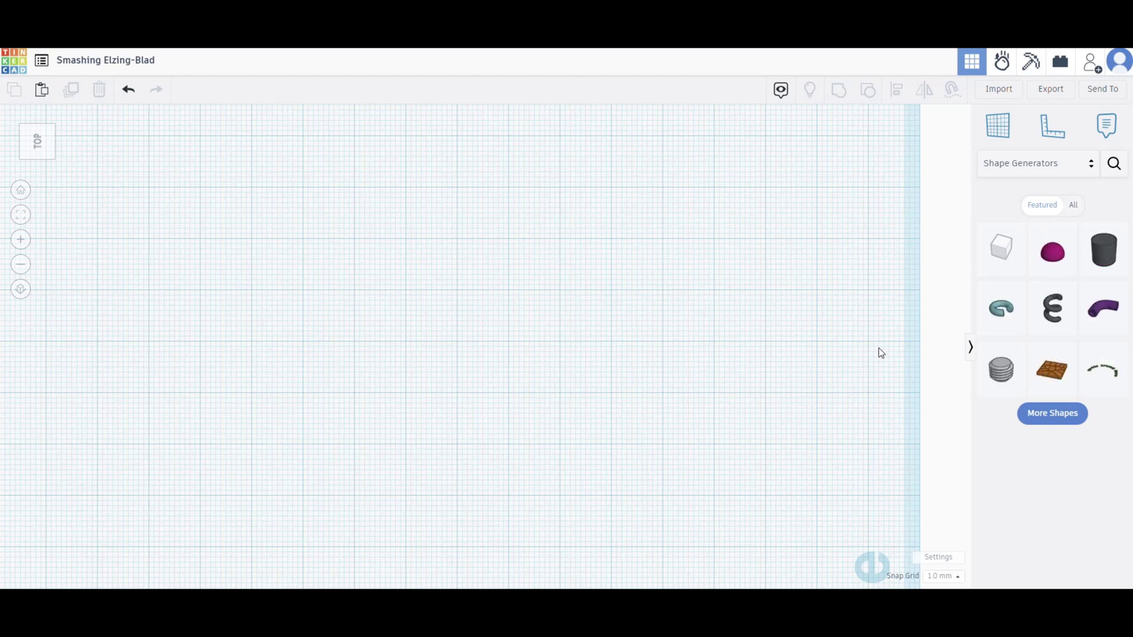
click(1116, 164)
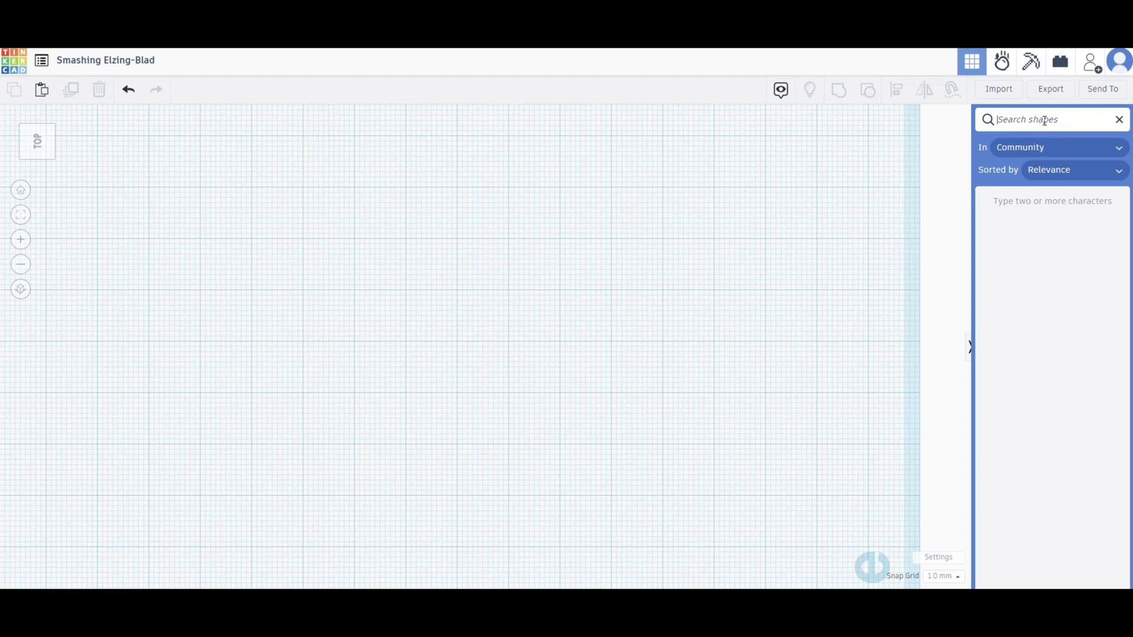
text(twist)
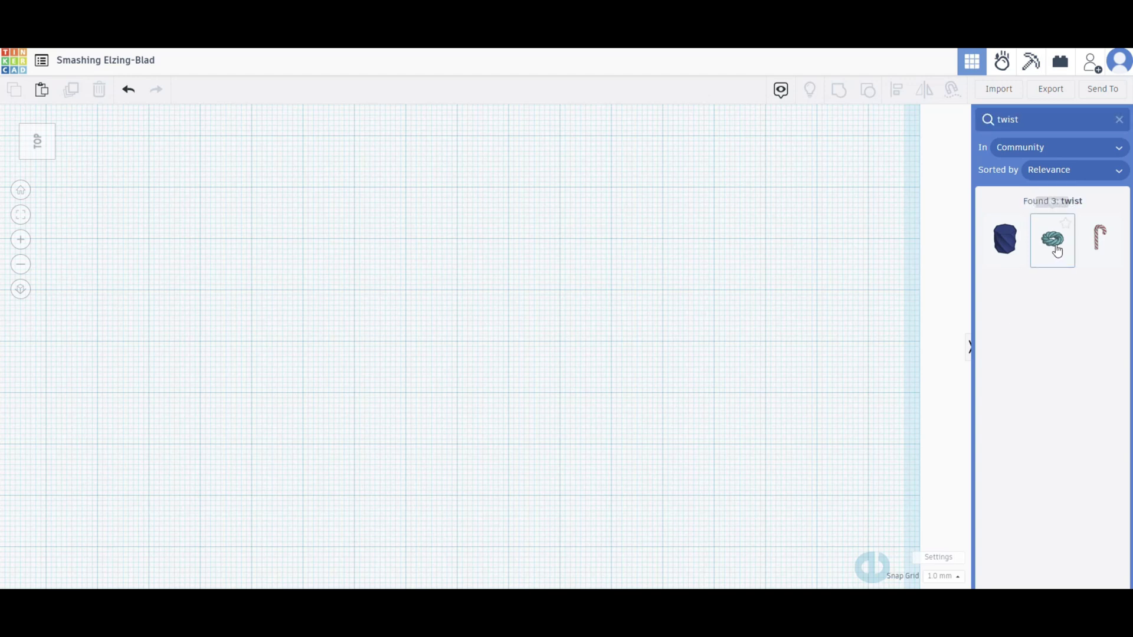
Place a twisty ring on the workplane and orbit to view it from above
drag(1056, 252, 444, 387)
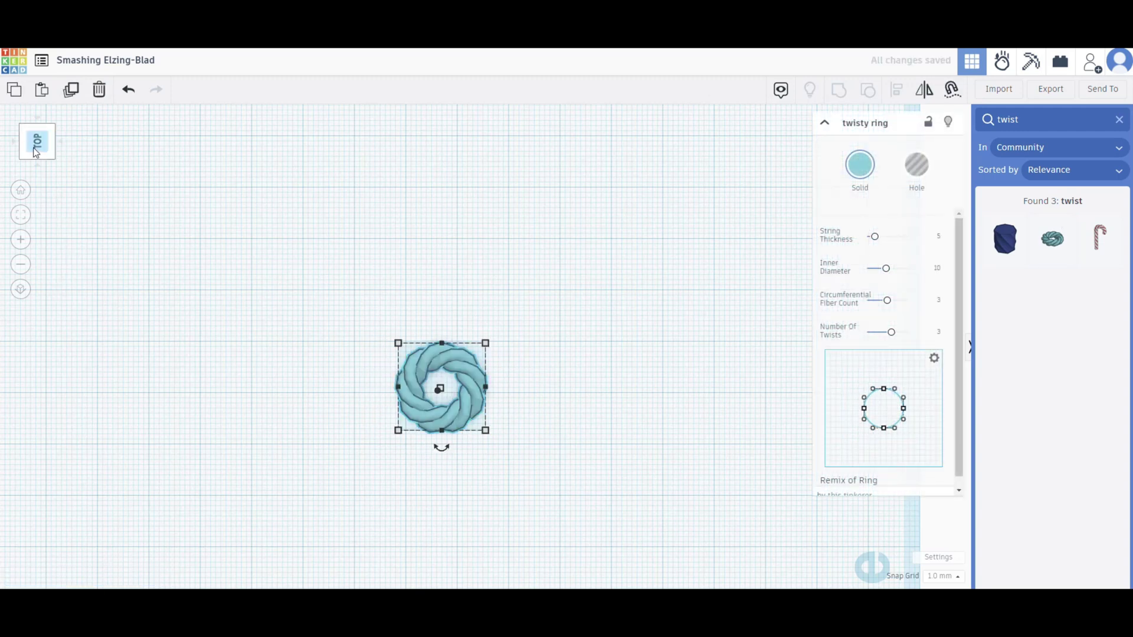
right_drag(242, 468, 533, 482)
right_drag(498, 425, 695, 488)
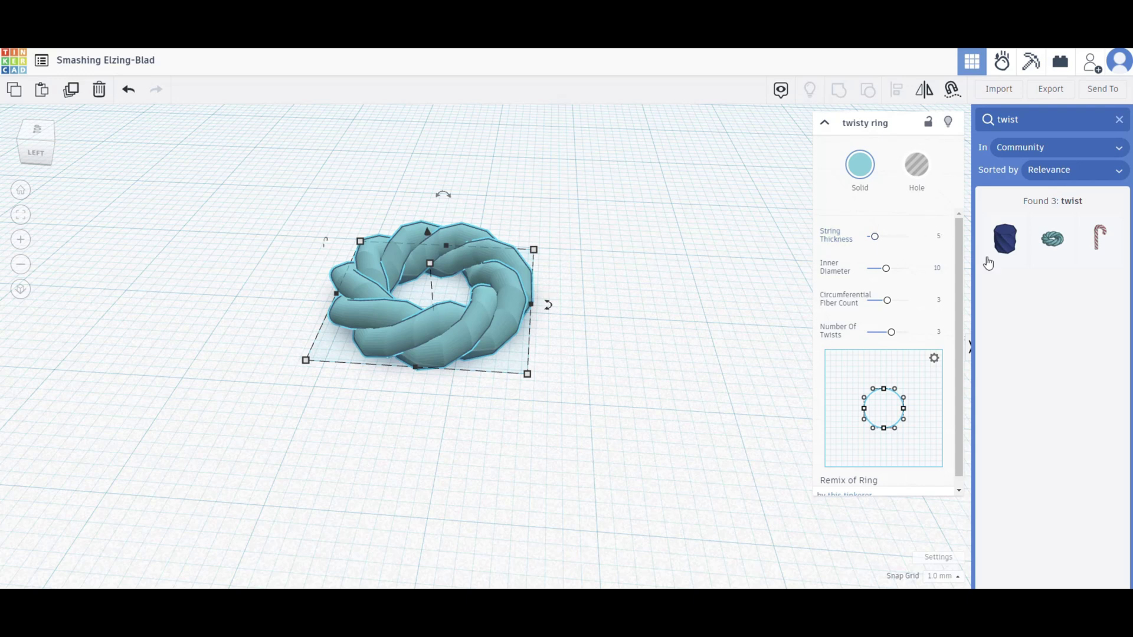
Set the ring's string thickness to 2, inner diameter to 20, and fiber count and twists to 5
click(940, 238)
text(2)
key(Return)
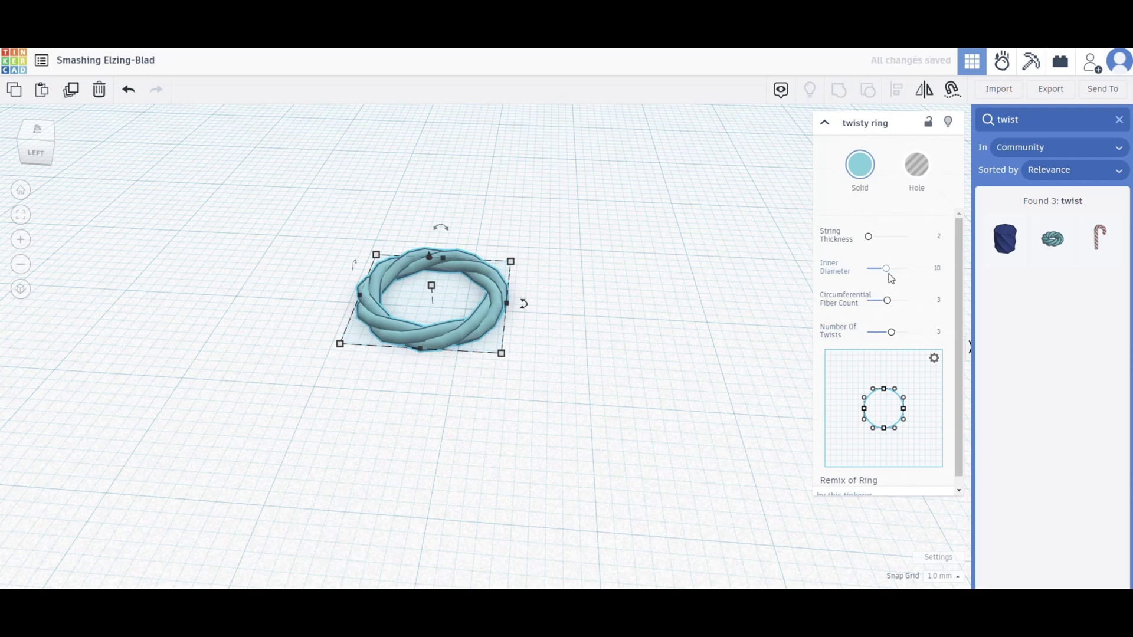
drag(889, 270, 940, 276)
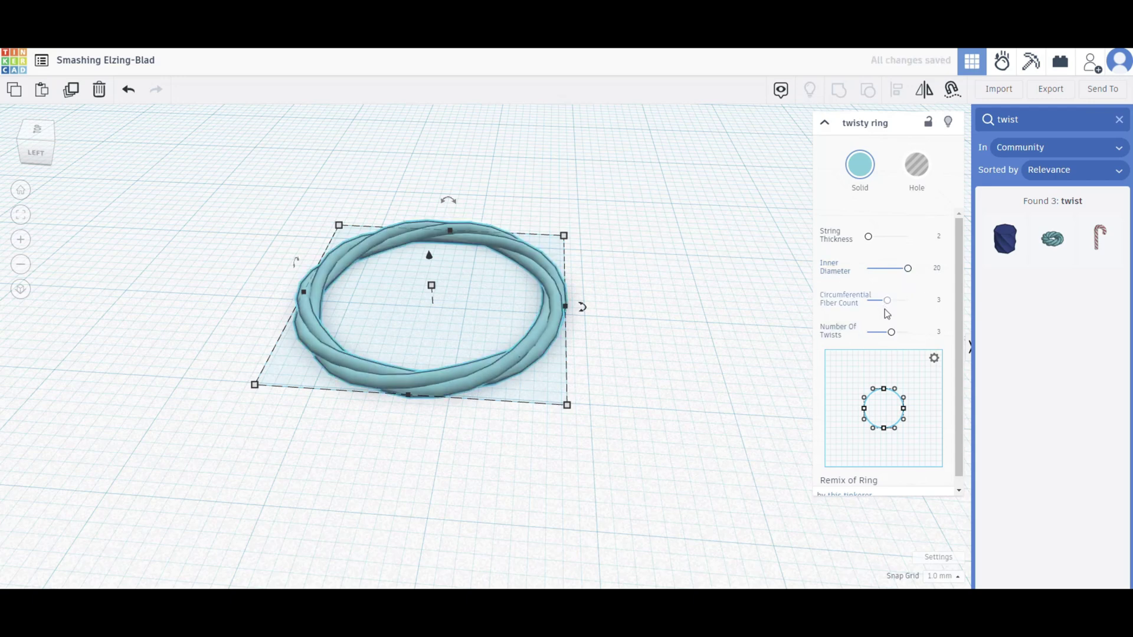
drag(887, 301, 908, 333)
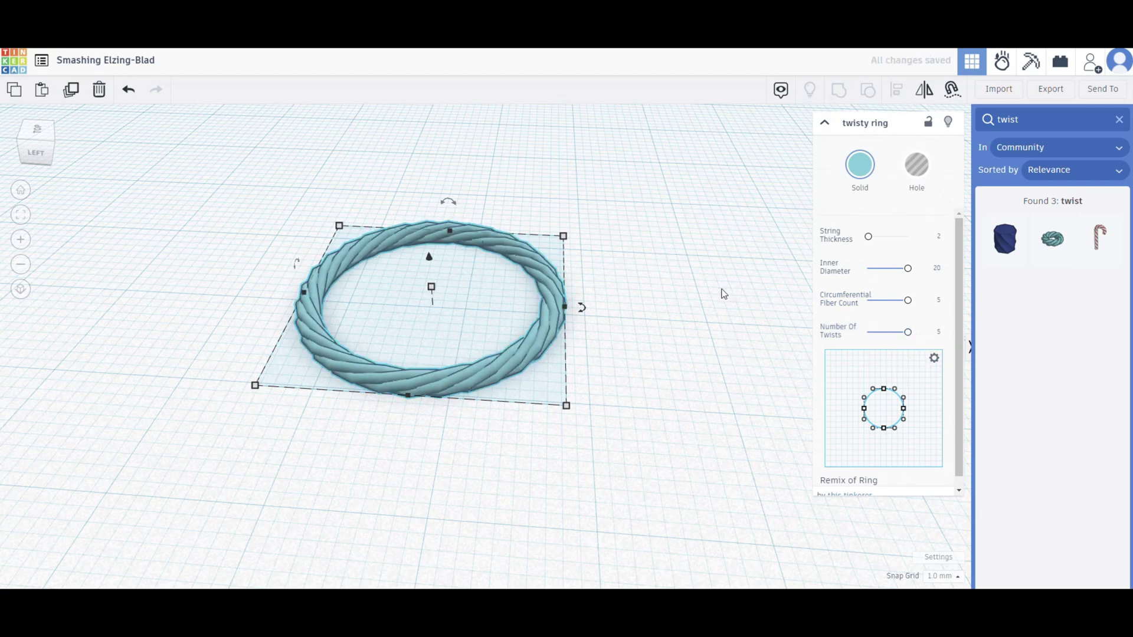
click(735, 325)
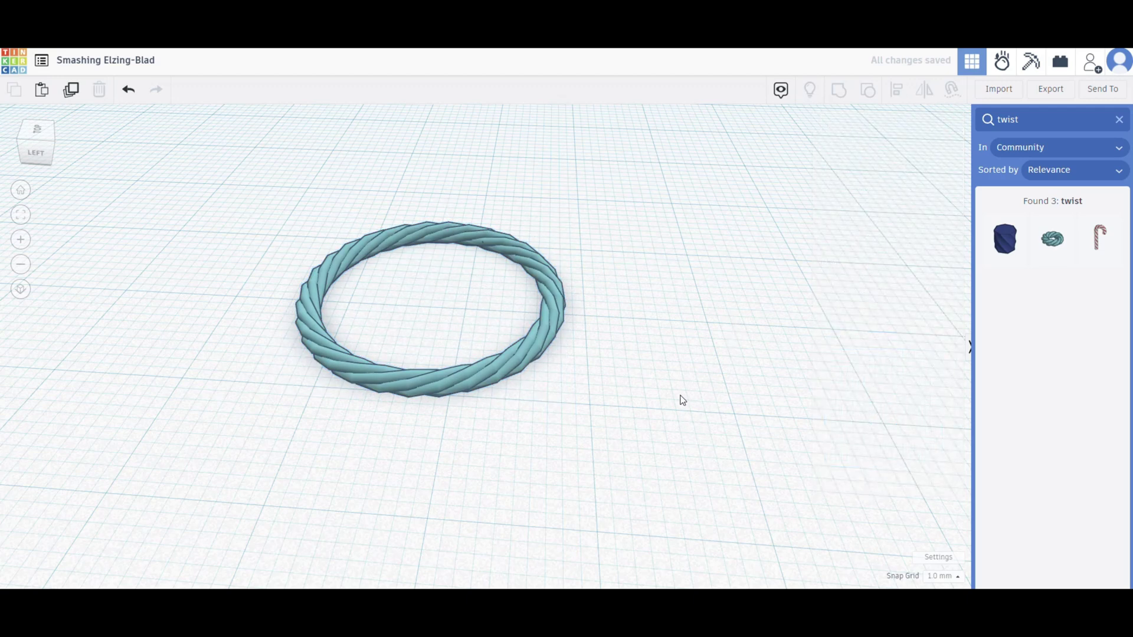
In top view, duplicate the twisty ring and move the copy to the right
right_drag(677, 376, 676, 416)
middle_drag(677, 422, 563, 321)
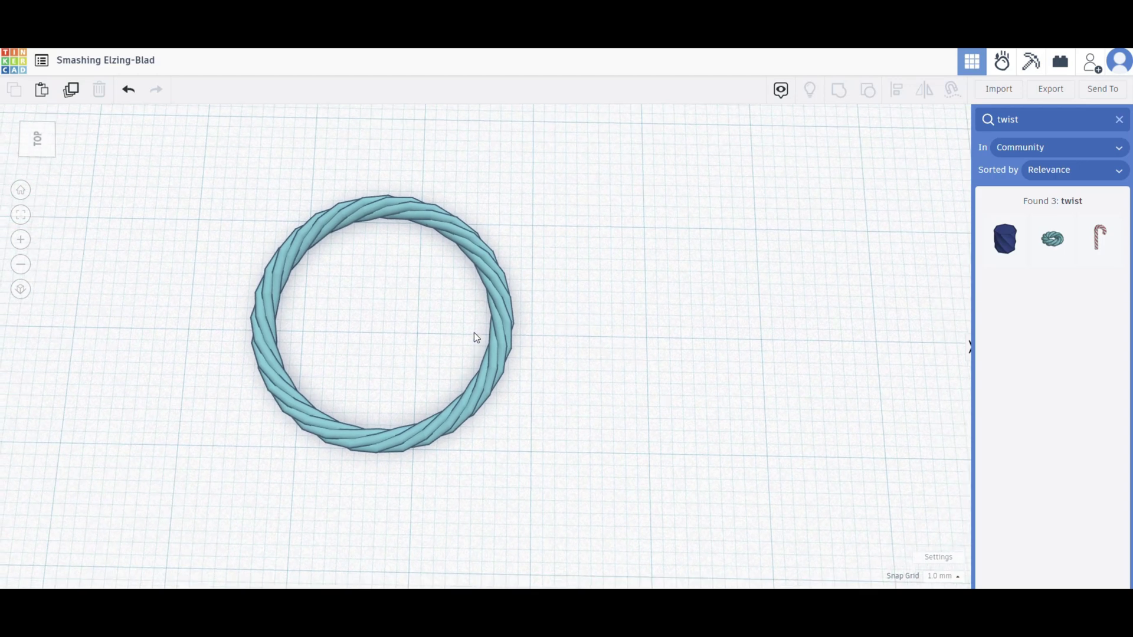
click(36, 129)
click(493, 306)
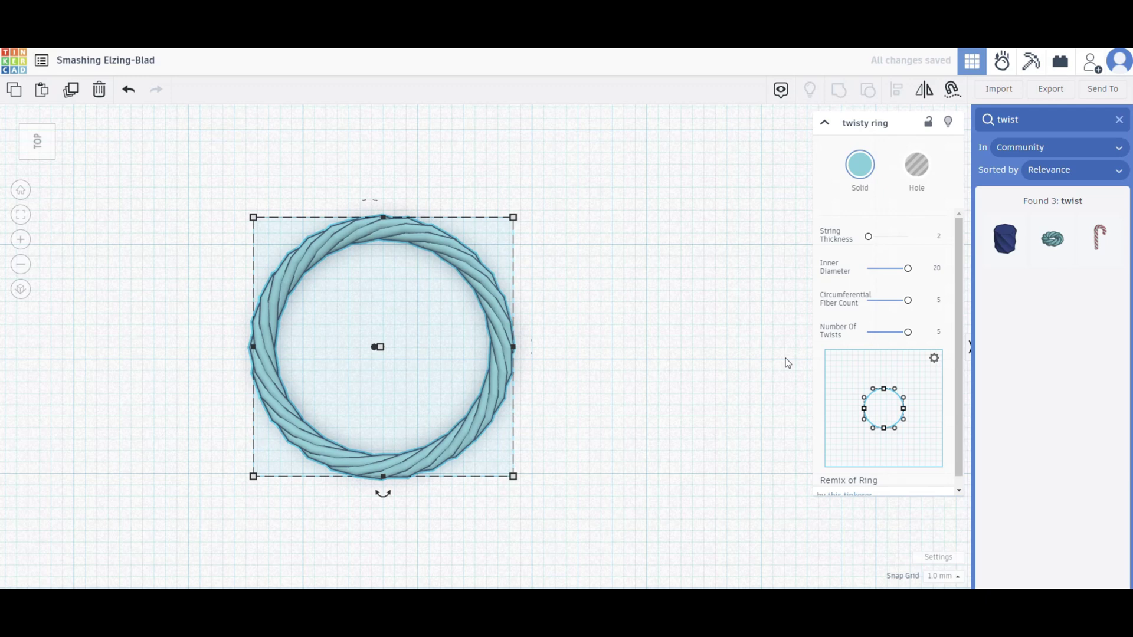
key(ctrl+d)
drag(496, 316, 784, 316)
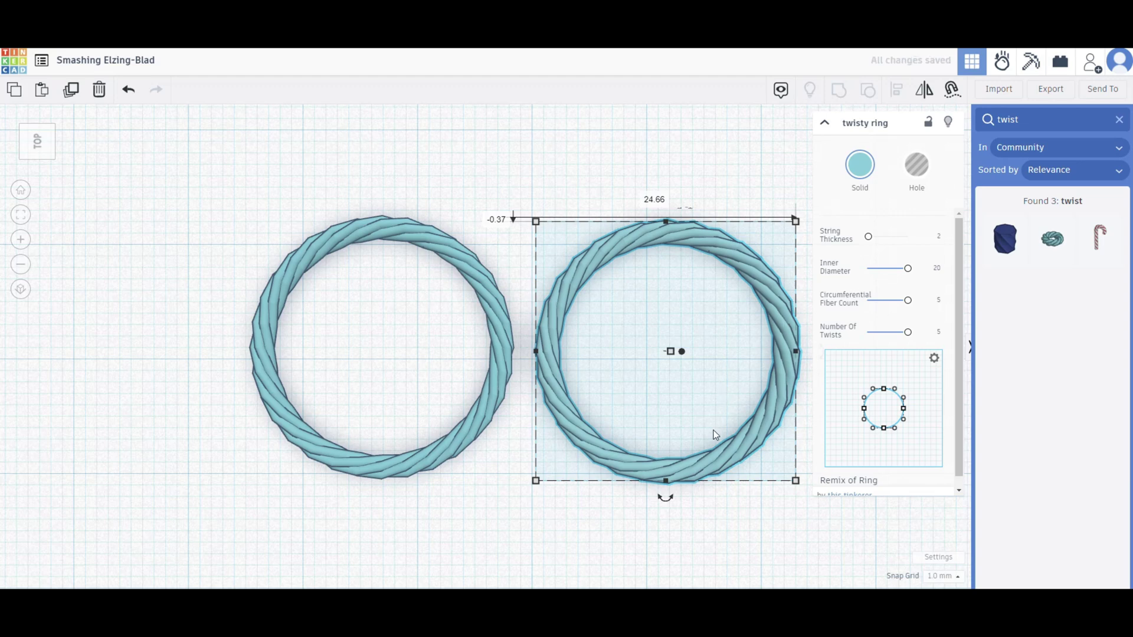
Change the right ring's inner diameter to 18
click(382, 235)
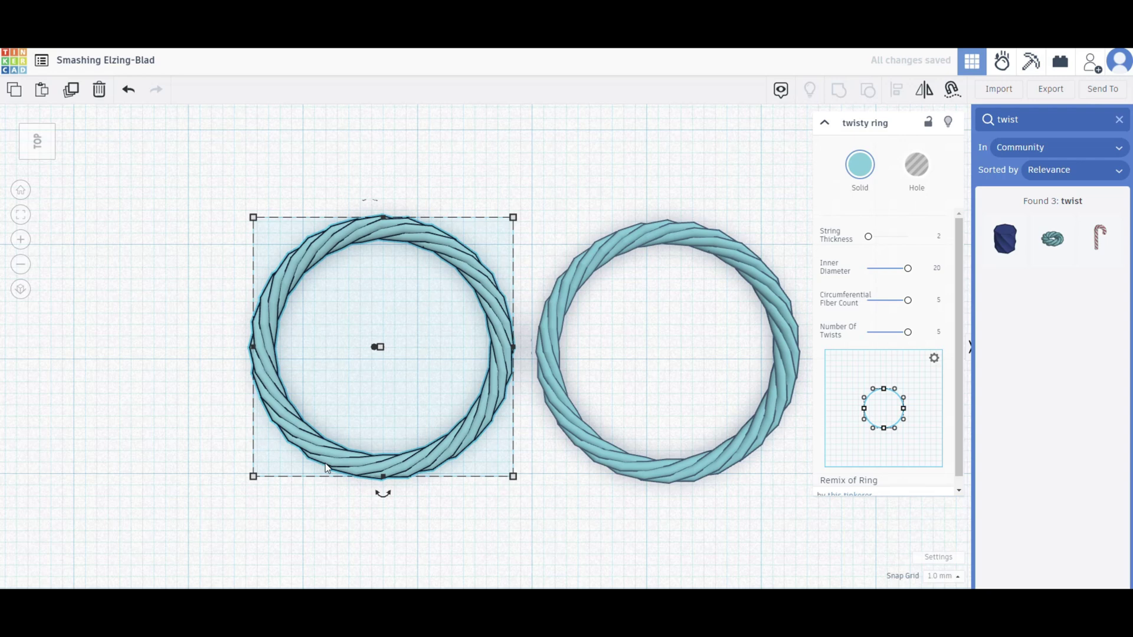
click(687, 242)
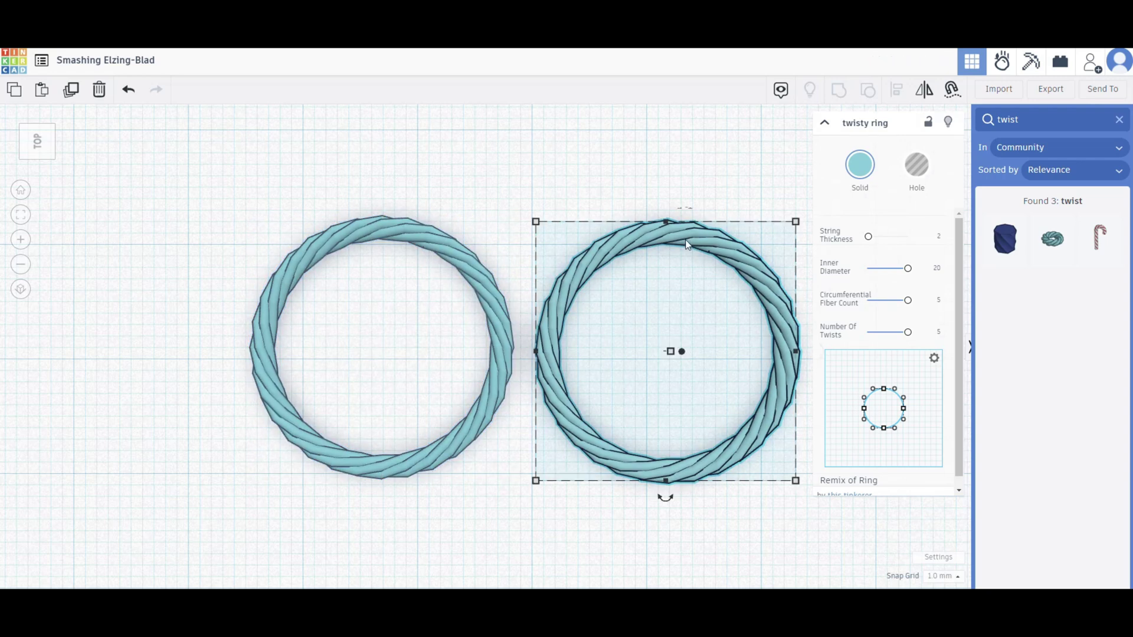
click(936, 269)
text(18)
key(Return)
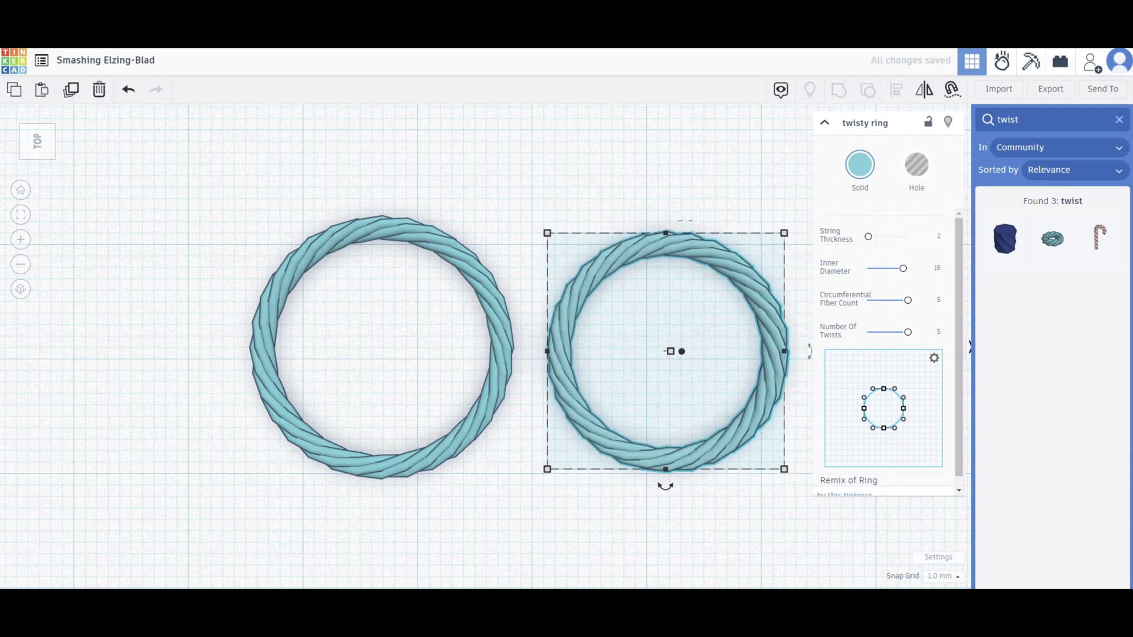
scroll(627, 503, down, 2)
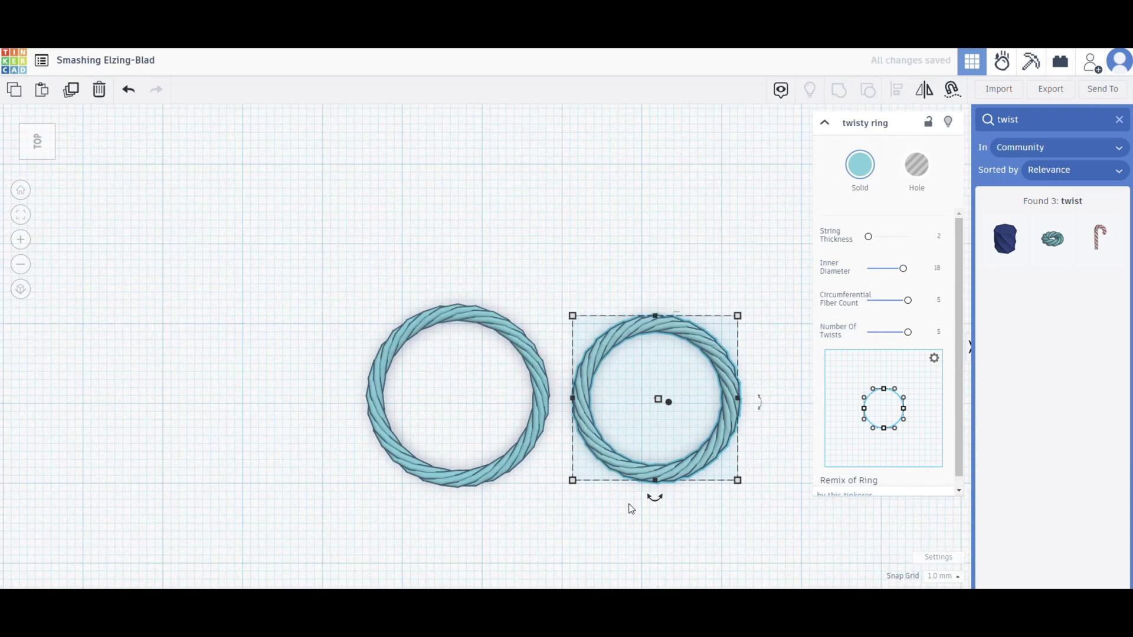
middle_drag(654, 289, 500, 156)
scroll(501, 157, up, 1)
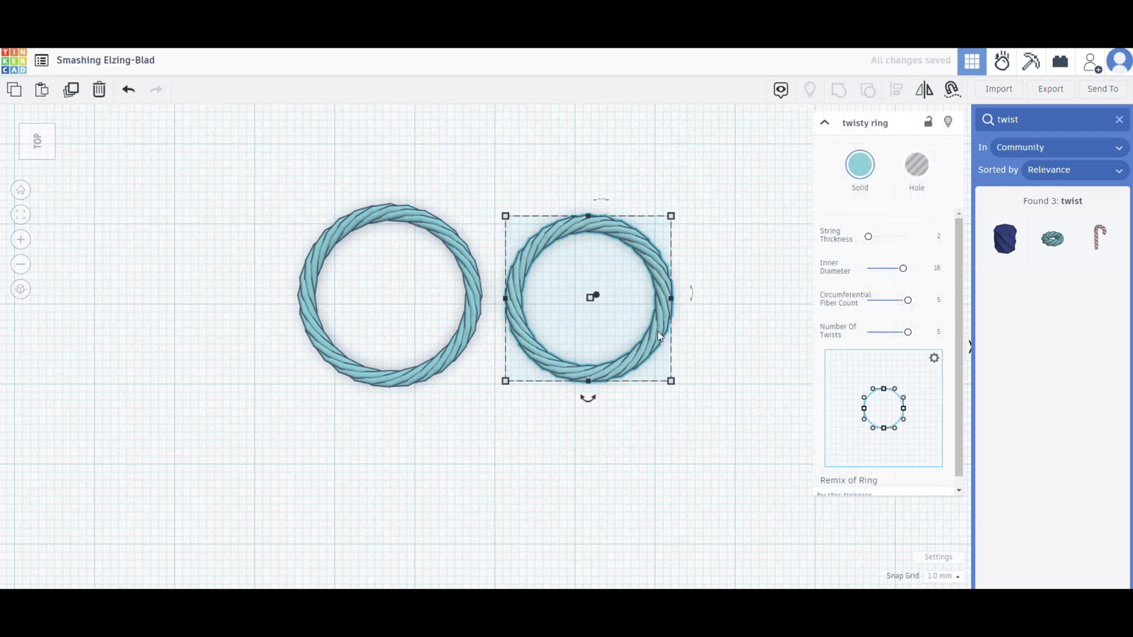
Place a ring copy below with inner diameter 16, then a copy to its left at 14
drag(657, 331, 660, 527)
click(938, 269)
text(16)
key(Return)
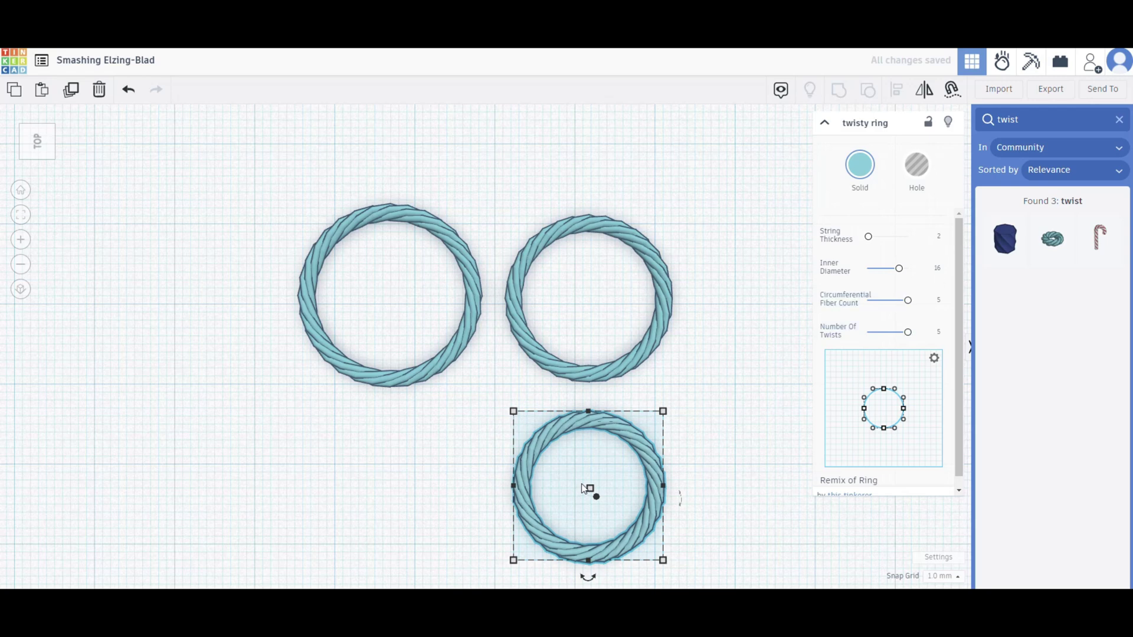
key(ctrl+d)
drag(514, 479, 318, 479)
key(Left)
key(Left)
Add shrinking ring copies in a new left column, down to inner diameter 10
key(ctrl+d)
drag(438, 466, 257, 466)
key(ctrl+d)
drag(208, 498, 207, 193)
key(ctrl+d)
drag(894, 268, 886, 268)
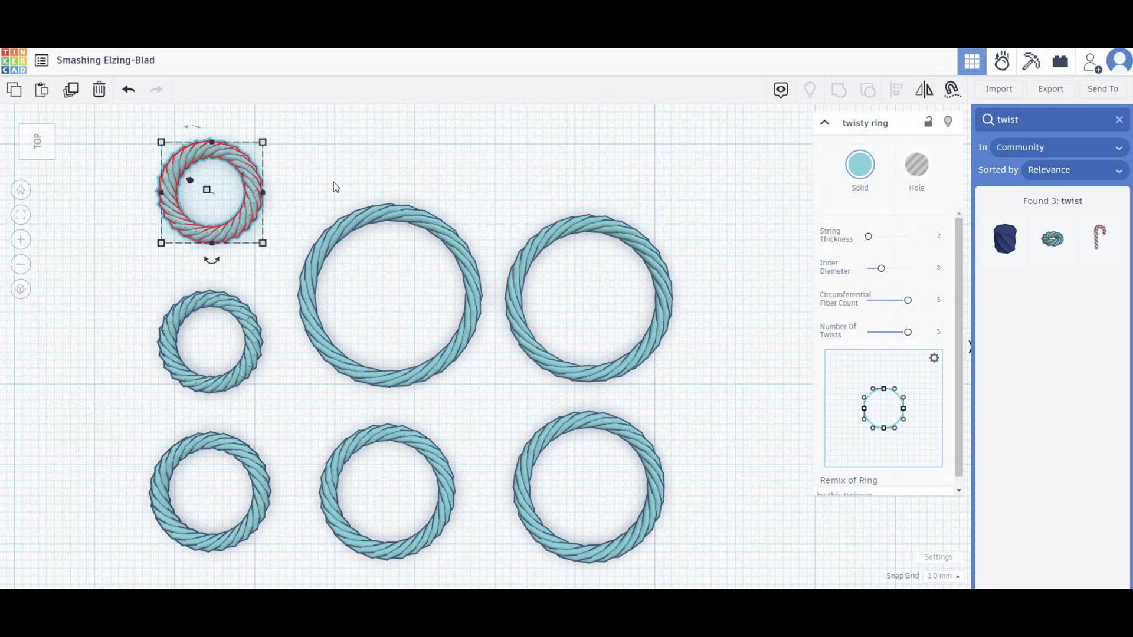
Fill the top row with copies shrinking from inner diameter 6 down to 2
key(ctrl+d)
drag(220, 165, 608, 172)
key(Left)
key(Left)
key(ctrl+d)
key(Left)
key(ctrl+d)
key(Left)
key(ctrl+d)
click(736, 212)
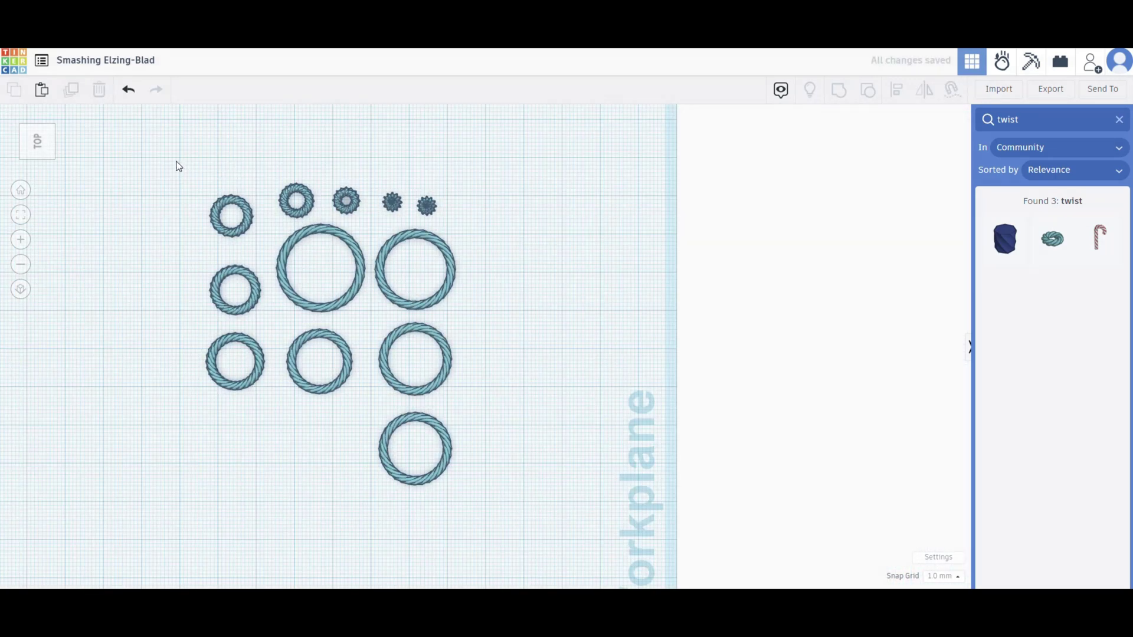
Centre all twelve rings on each other by aligning them on both axes
drag(175, 162, 496, 533)
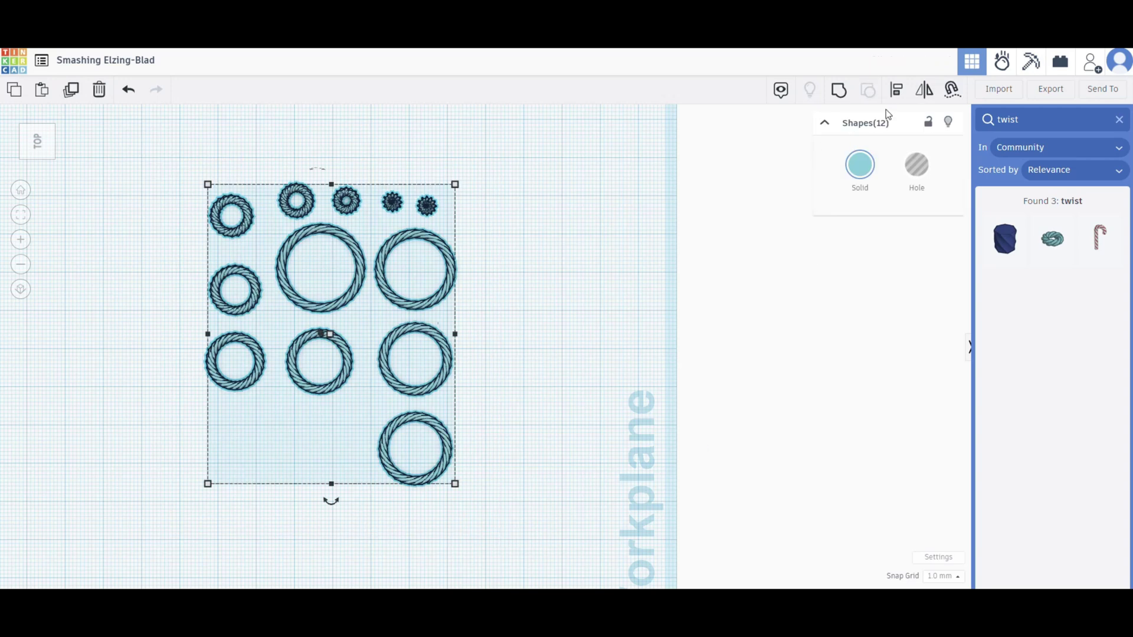
click(899, 91)
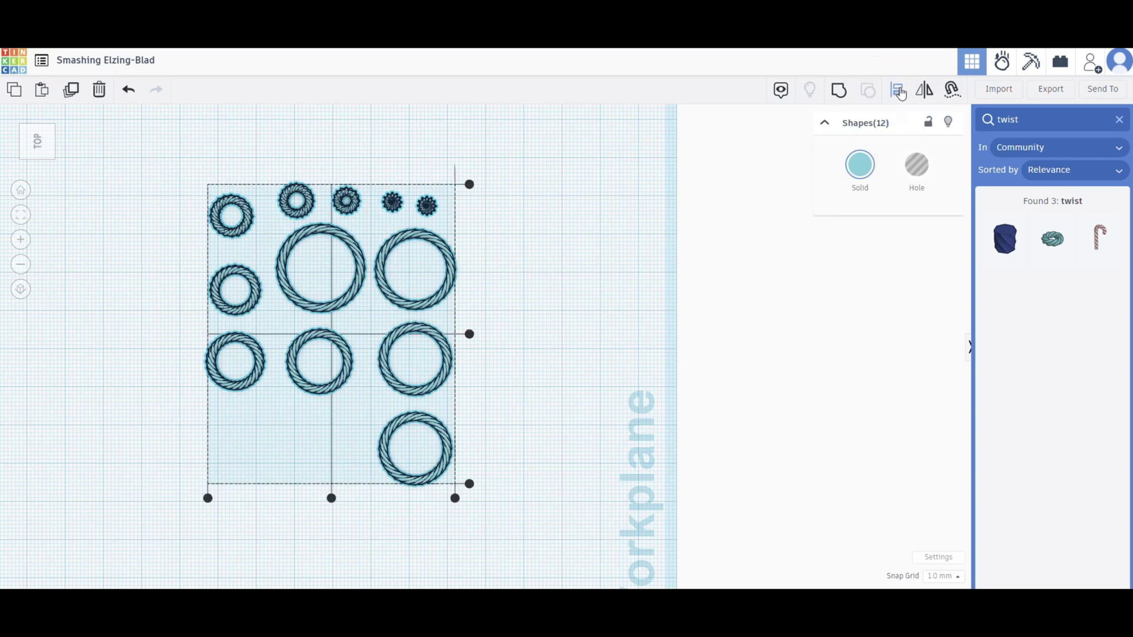
click(331, 499)
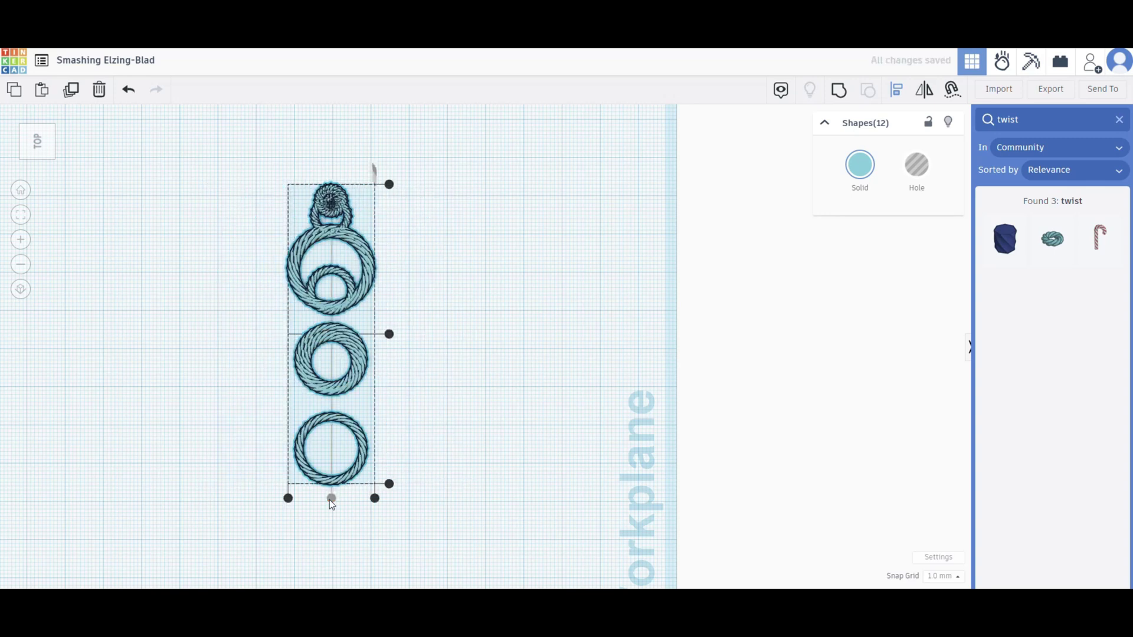
click(390, 334)
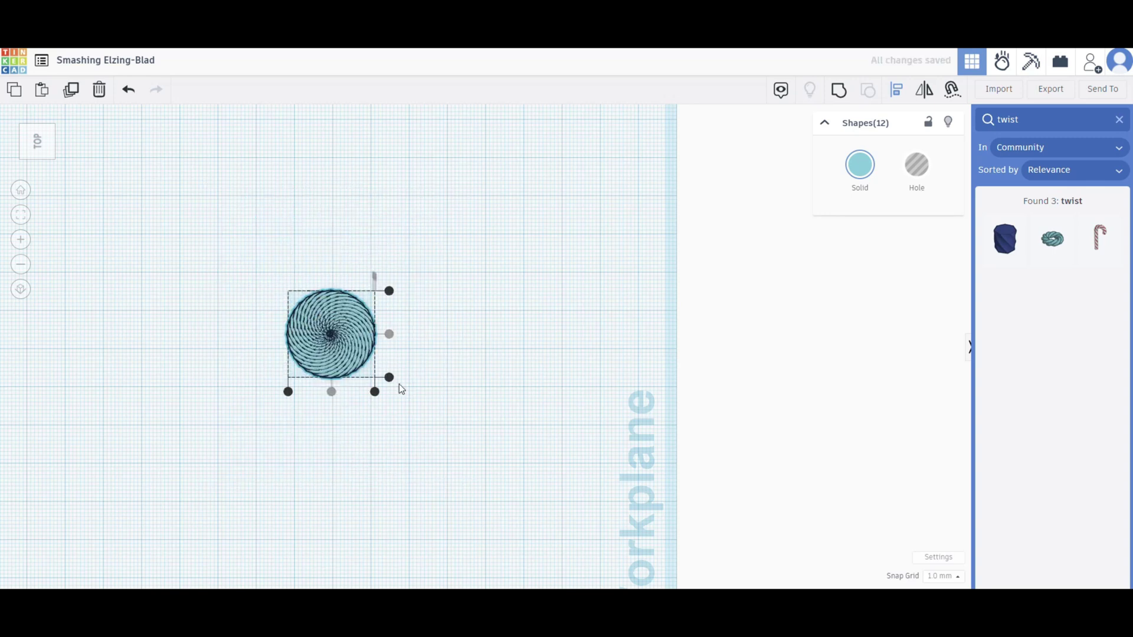
Orbit around the nested twisted disc and select it
right_drag(385, 432, 409, 282)
scroll(427, 340, up, 5)
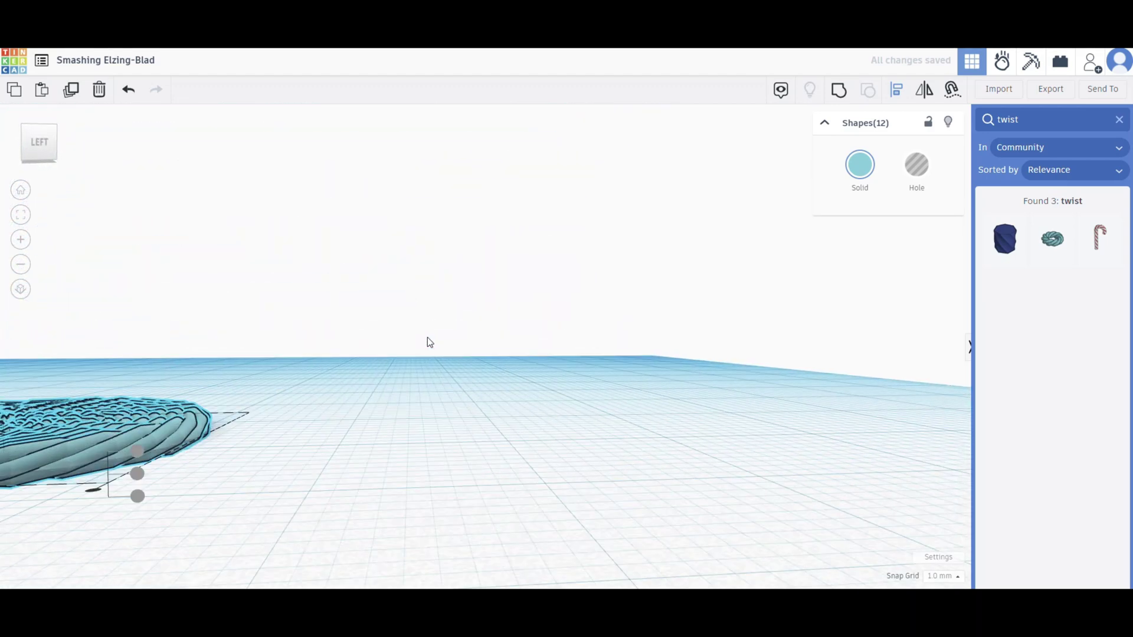
scroll(666, 343, down, 3)
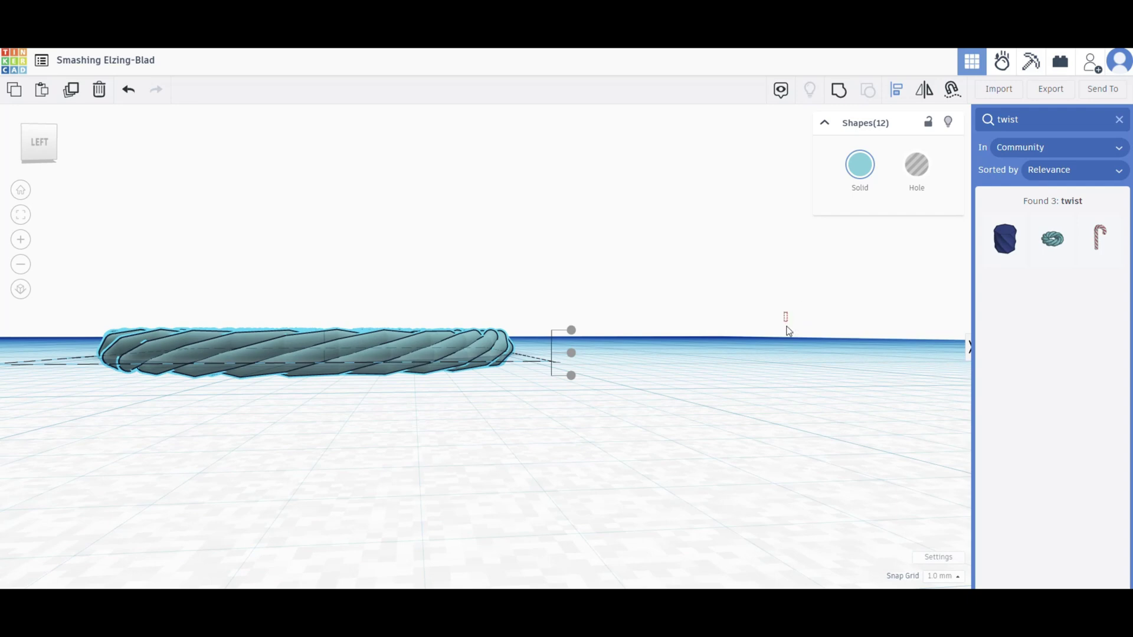
click(746, 348)
right_drag(677, 339, 712, 354)
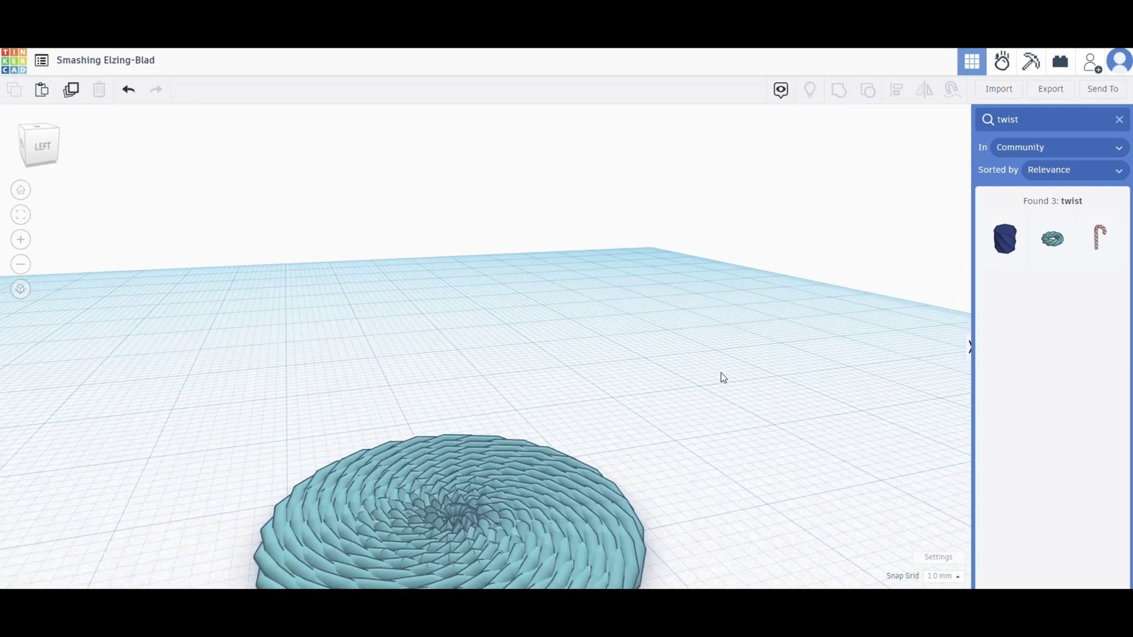
middle_drag(725, 382, 674, 245)
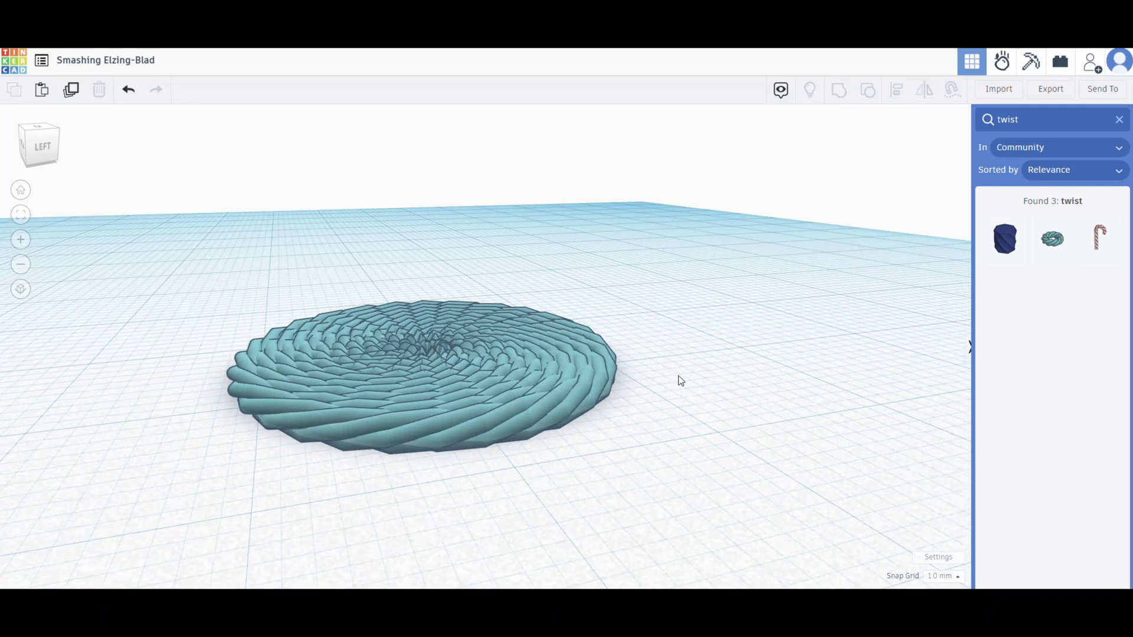
click(493, 431)
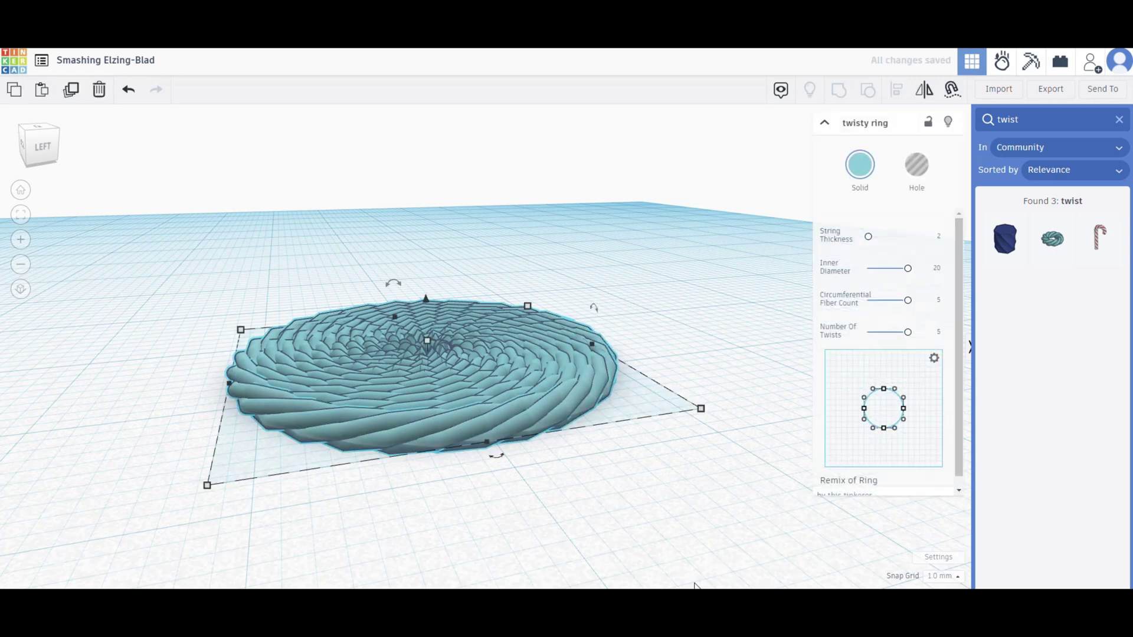
Stretch the twisted disc upward into a tall rope column, undoing an accidental lift
key(w)
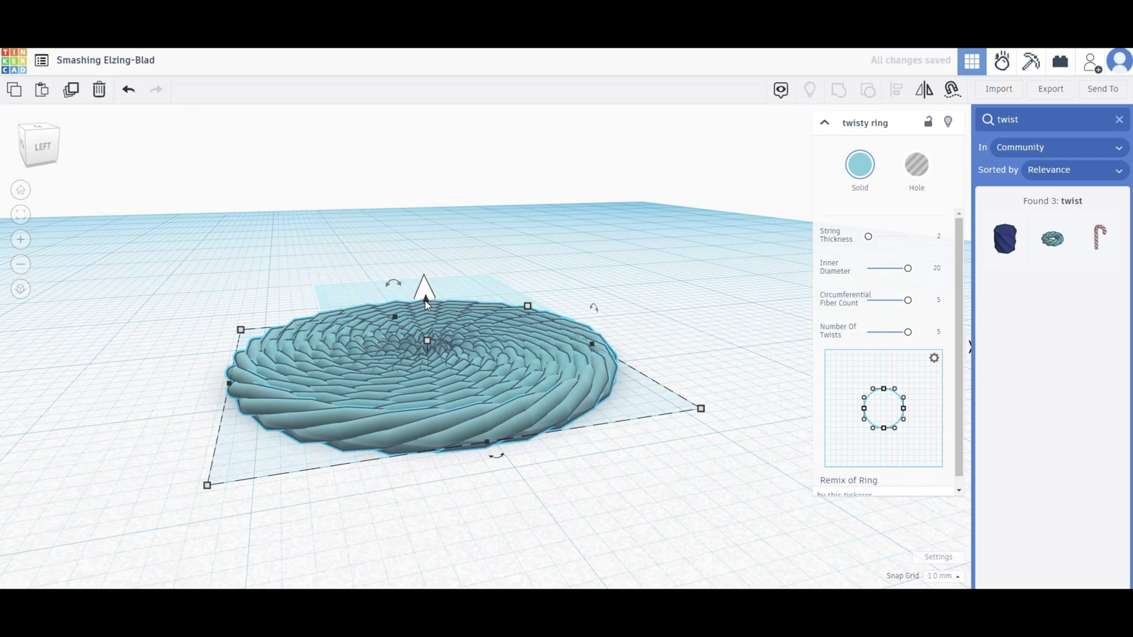
mouse_move(426, 298)
mouse_down()
mouse_move(429, 273)
mouse_move(432, 299)
mouse_up()
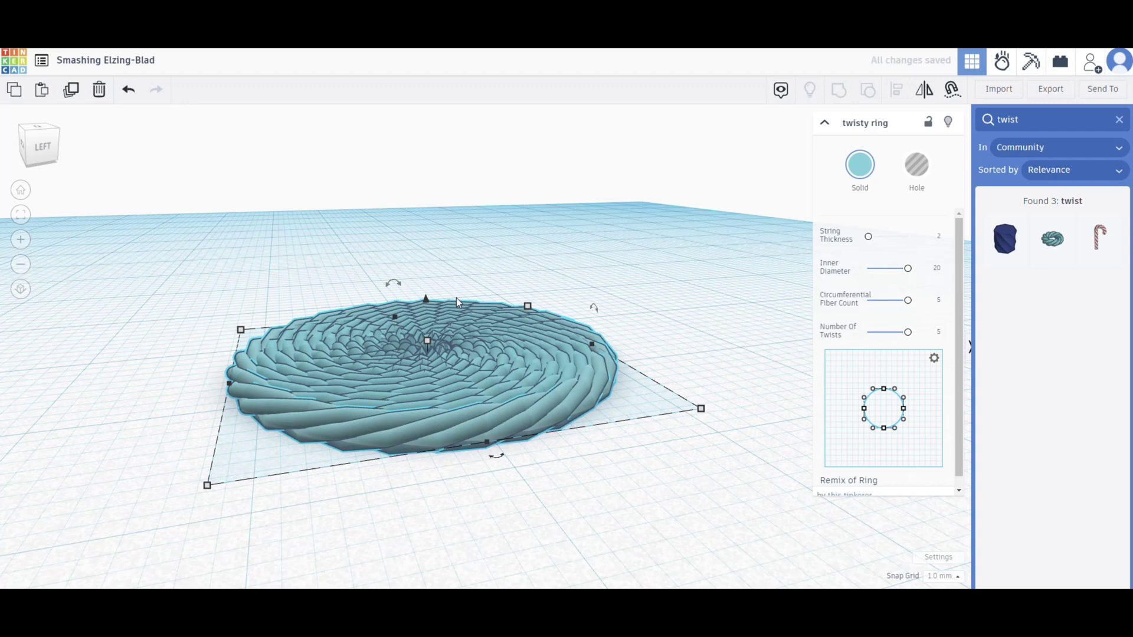
key(ctrl+z)
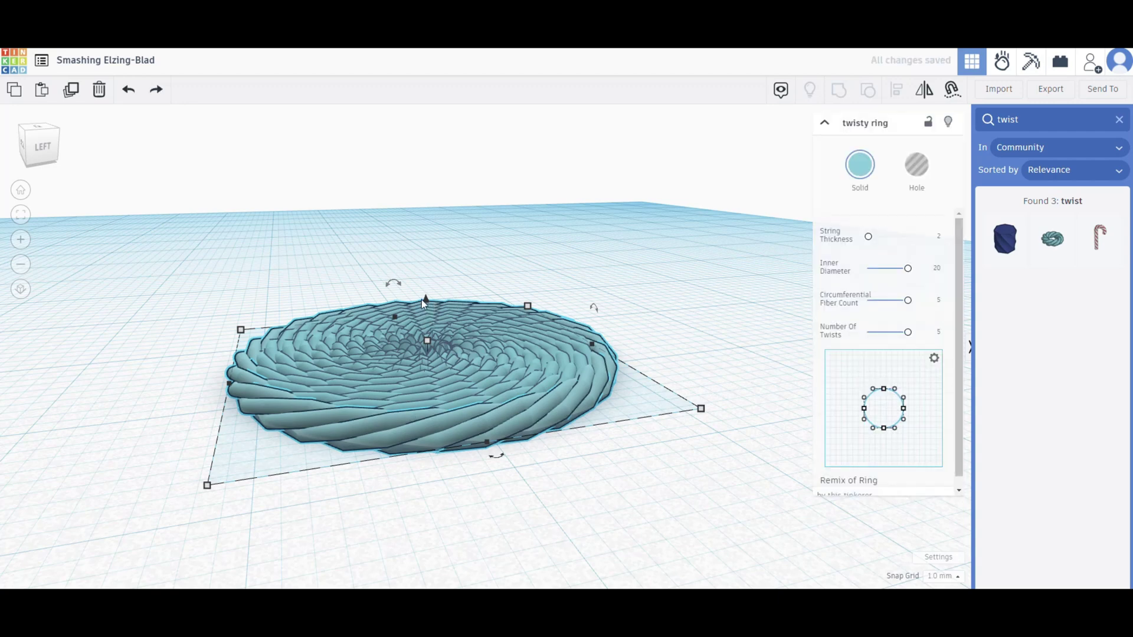
mouse_move(424, 299)
mouse_down()
mouse_move(432, 245)
mouse_move(425, 276)
mouse_up()
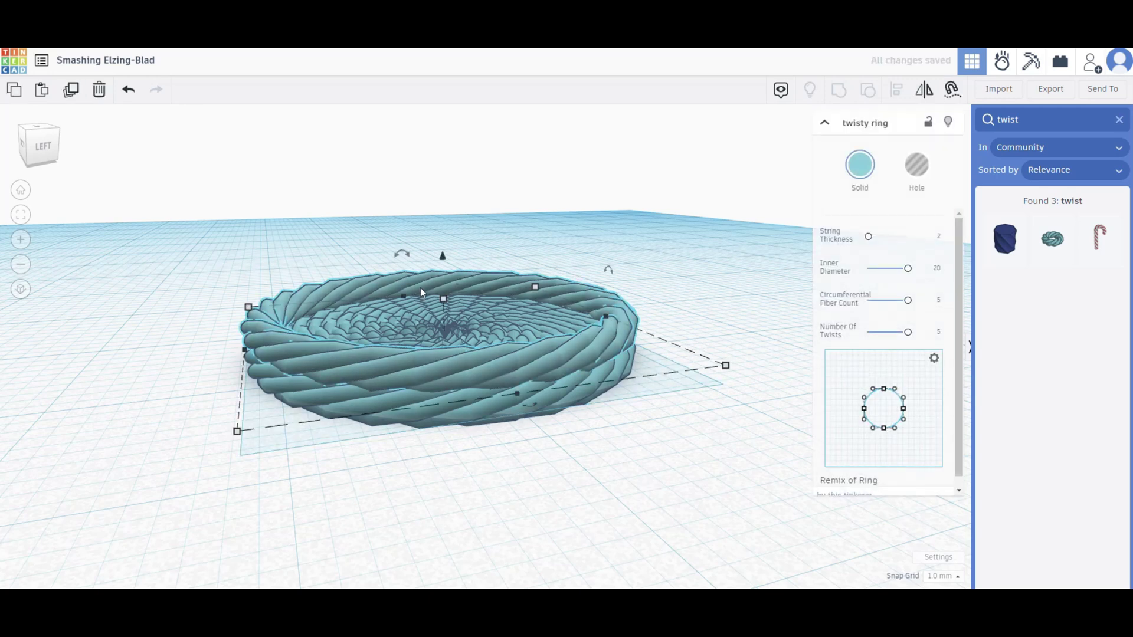
drag(443, 259, 450, 236)
drag(47, 150, 146, 295)
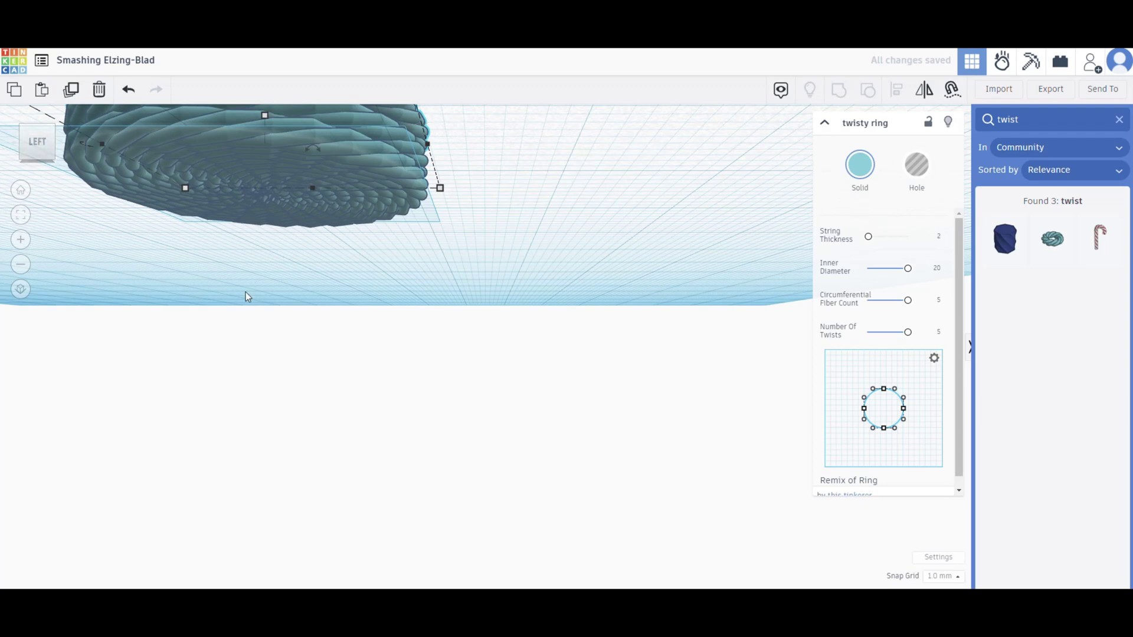
right_drag(245, 292, 361, 400)
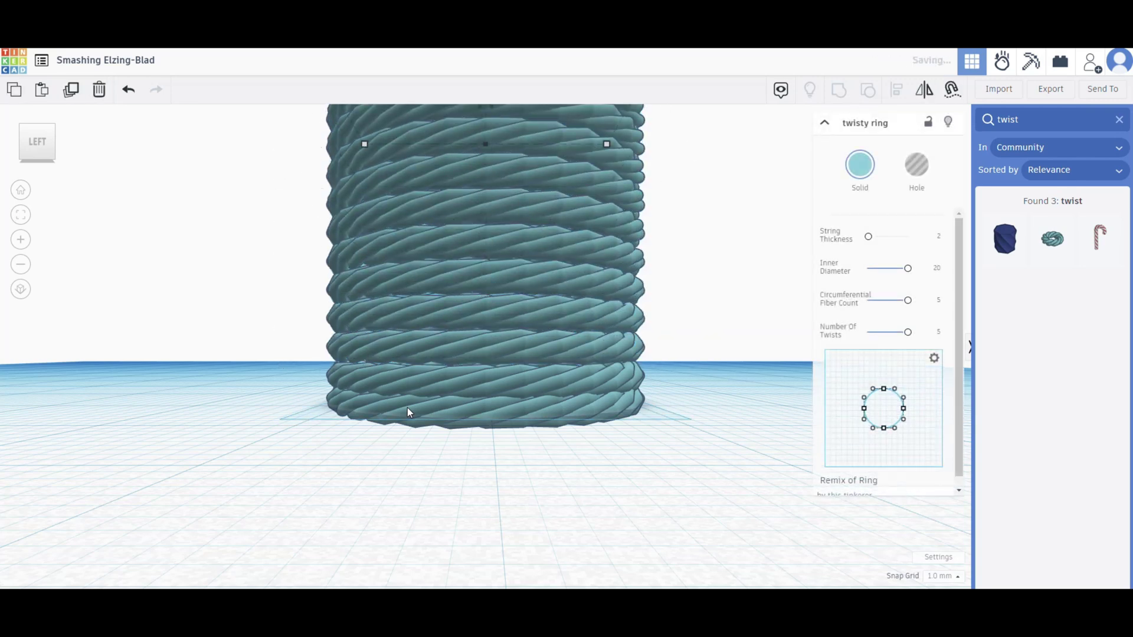
Orbit to a low side view of the stacked rings
scroll(407, 408, down, 5)
right_drag(111, 273, 627, 361)
scroll(591, 399, up, 2)
scroll(593, 399, down, 1)
drag(602, 379, 631, 397)
scroll(622, 382, down, 1)
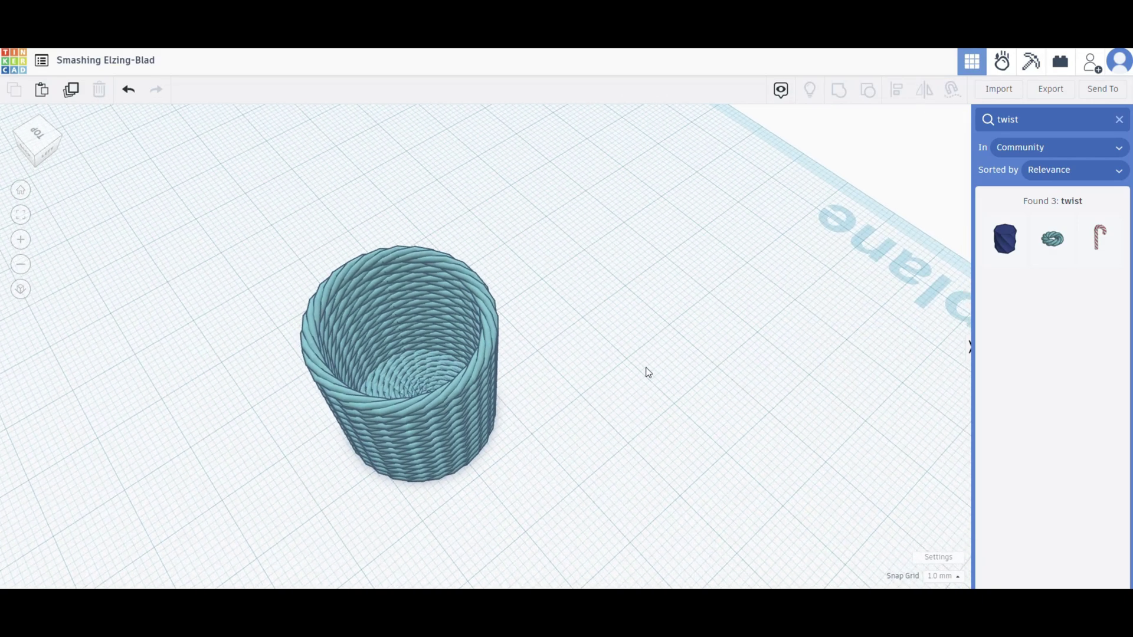
right_drag(647, 370, 556, 285)
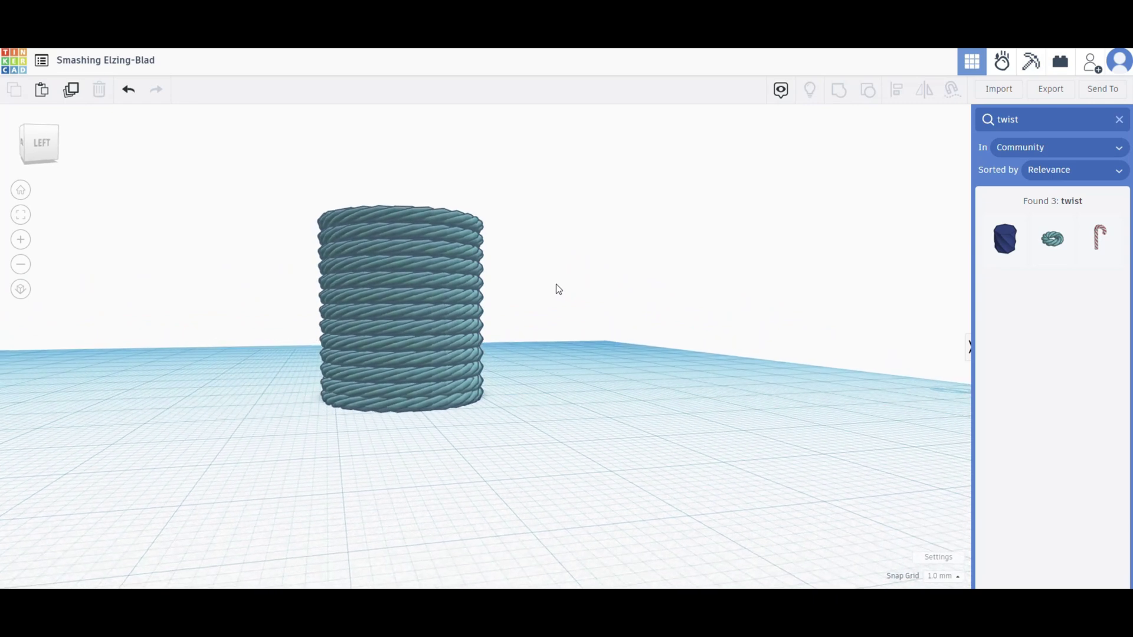
Stretch the selected ring's profile at bottom and top into an upright ellipse
click(412, 362)
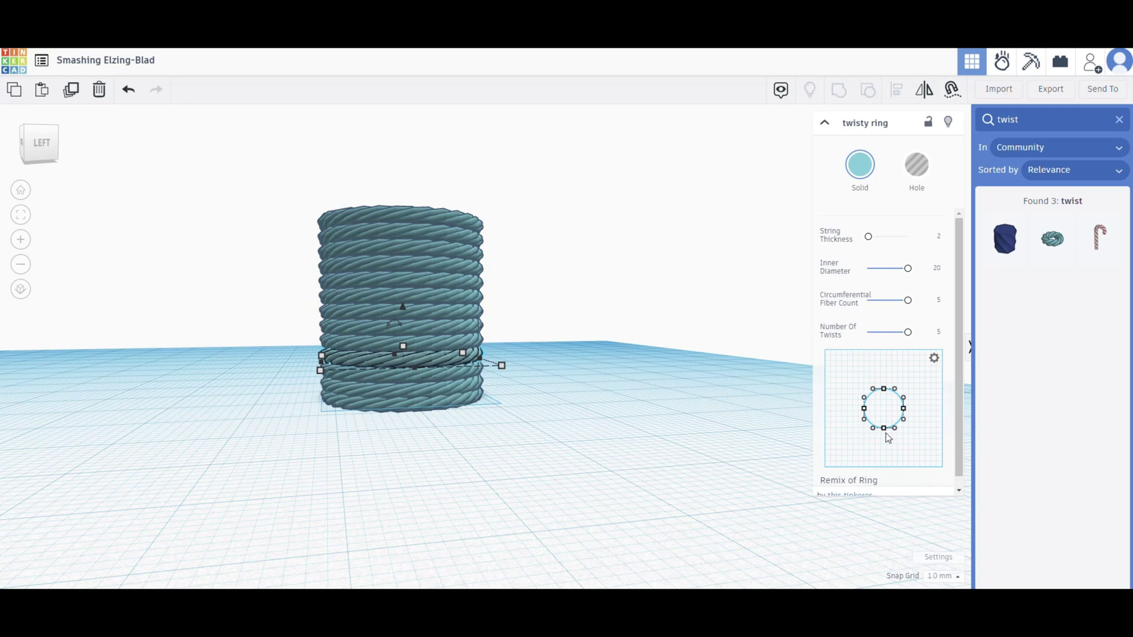
drag(884, 429, 884, 433)
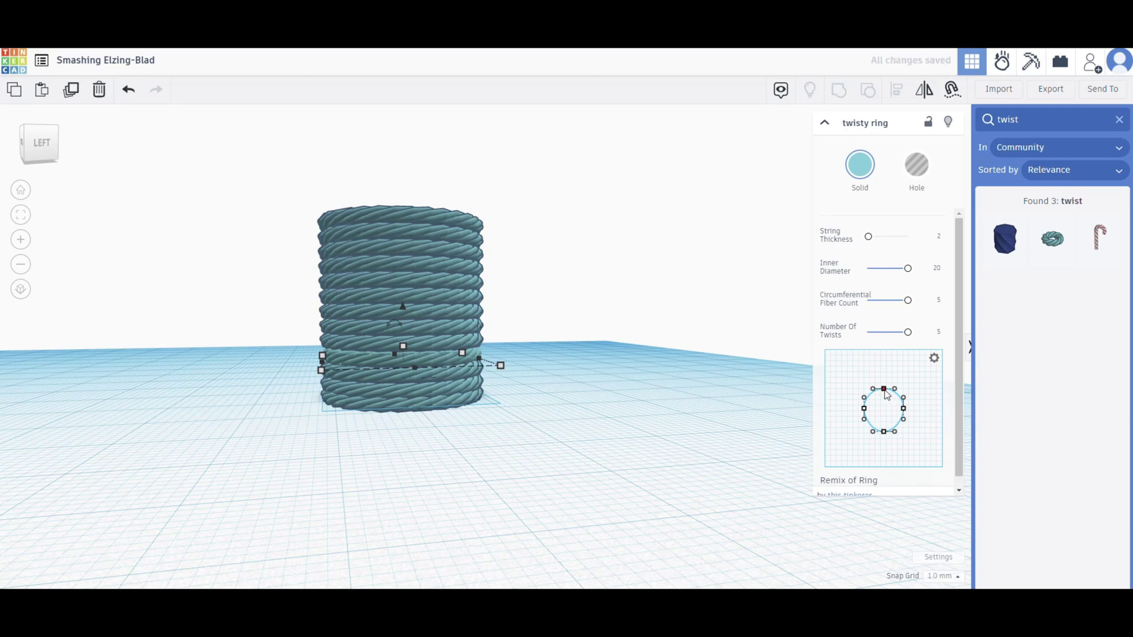
drag(884, 389, 884, 385)
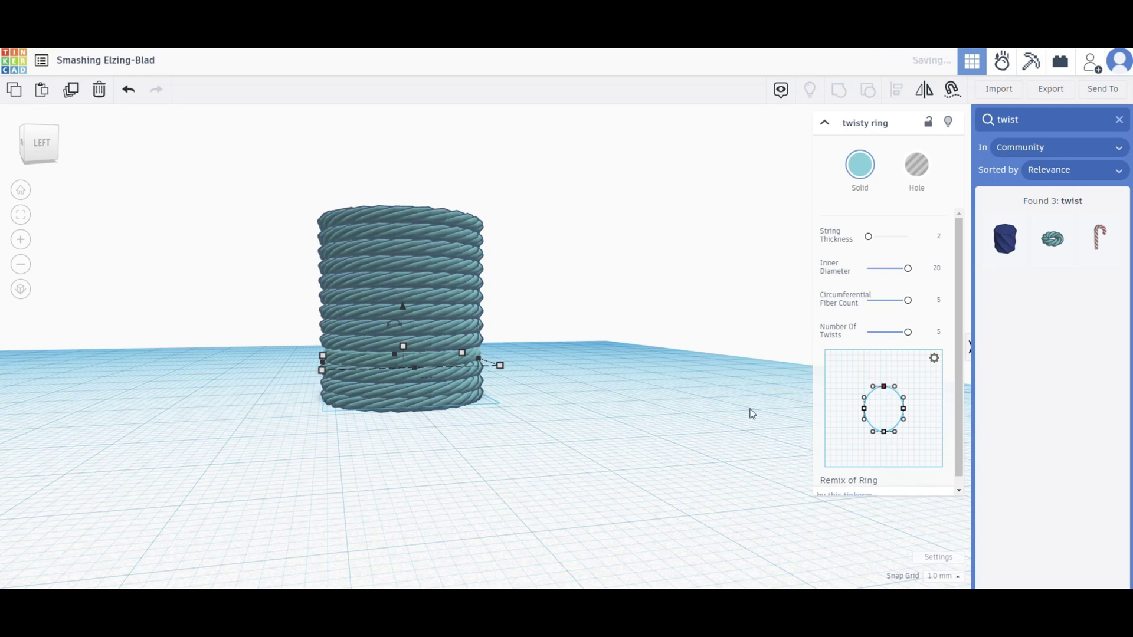
click(594, 356)
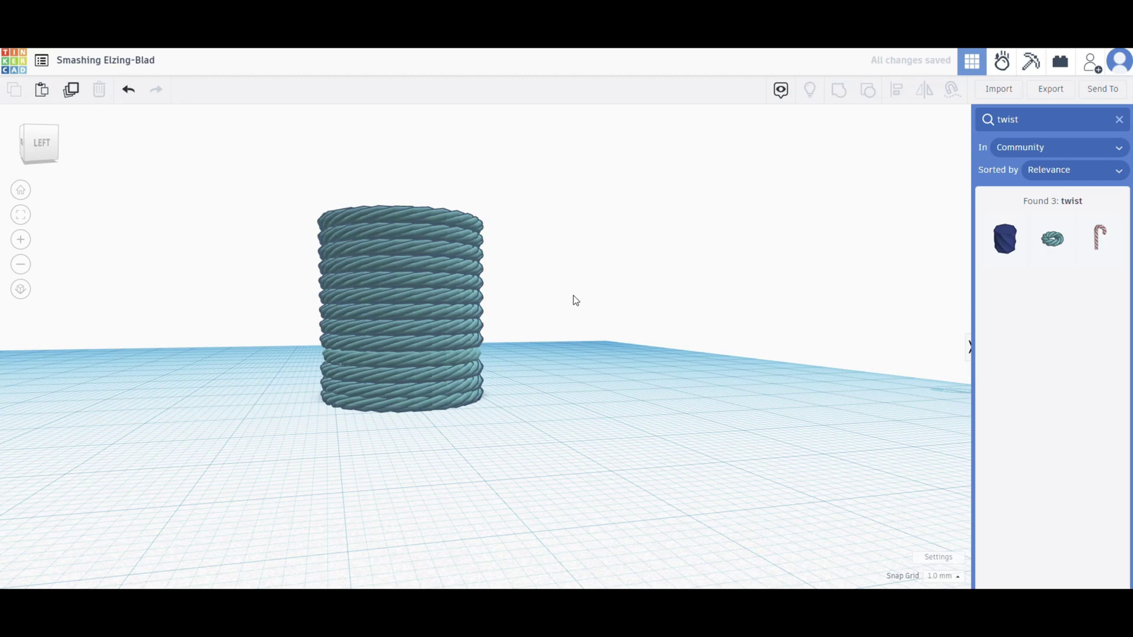
Undo the profile change and group all the stacked rings into one shape
right_drag(572, 307, 882, 353)
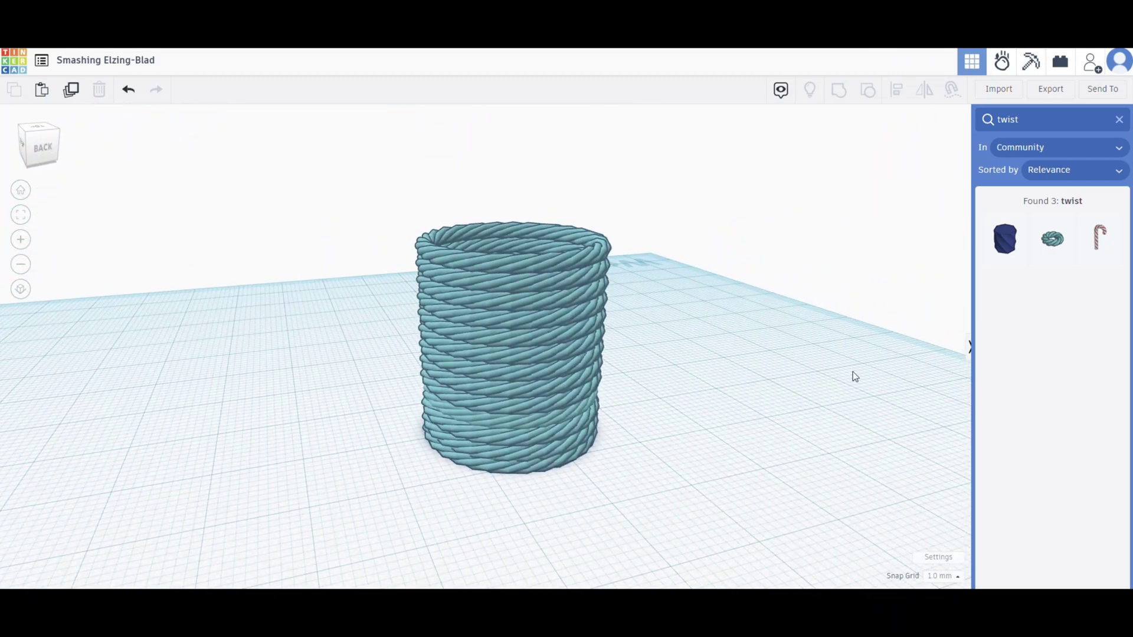
key(ctrl+z)
scroll(762, 370, down, 2)
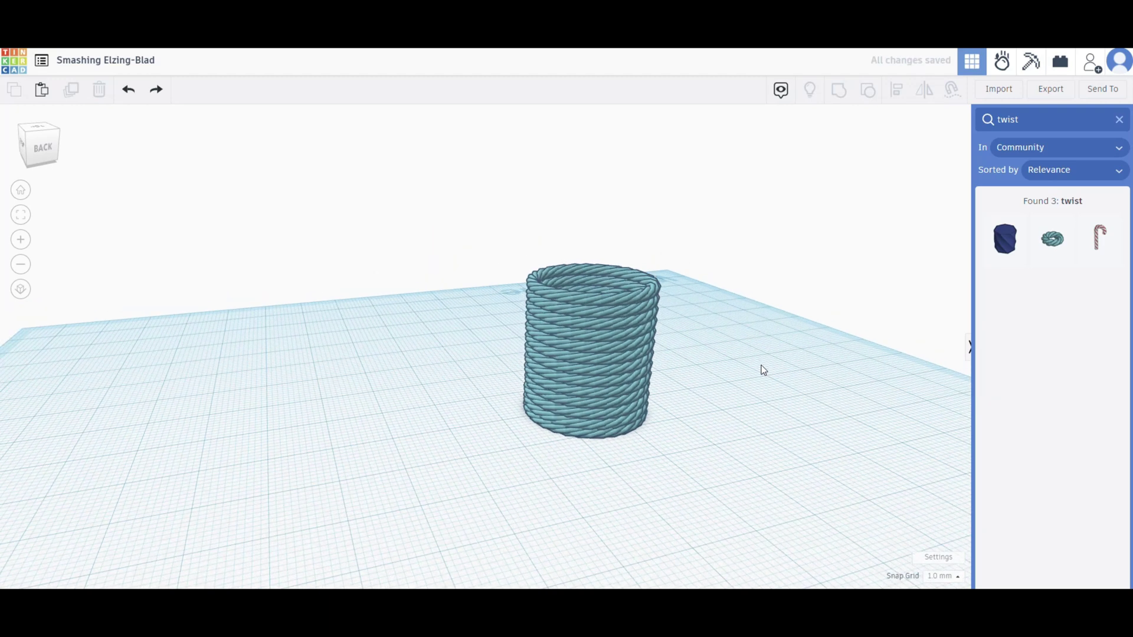
drag(453, 235, 738, 498)
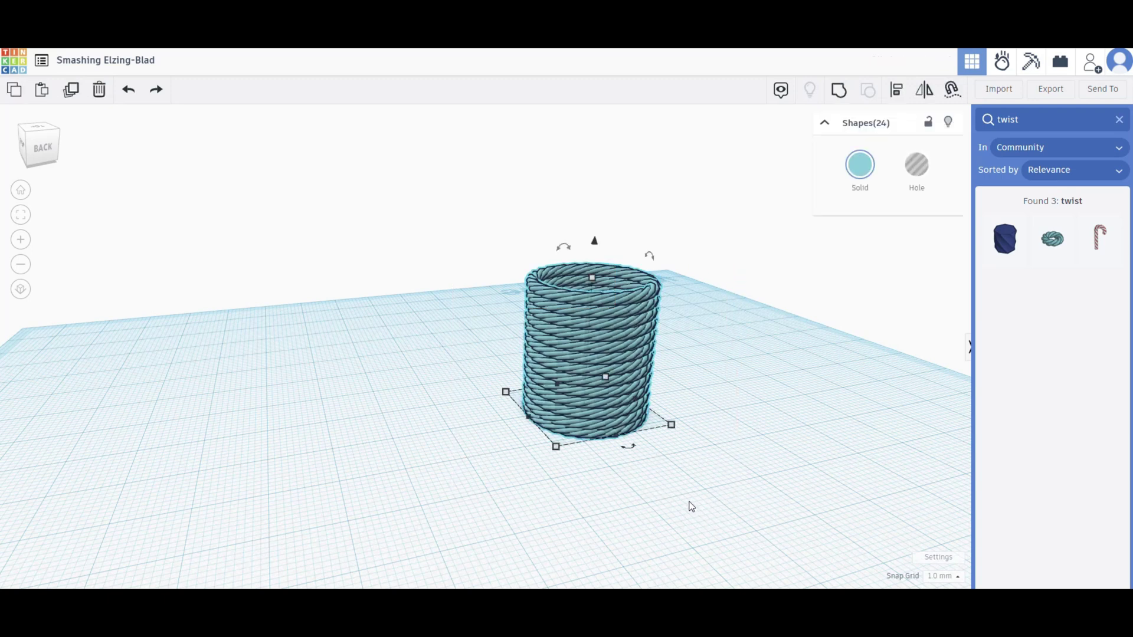
click(840, 93)
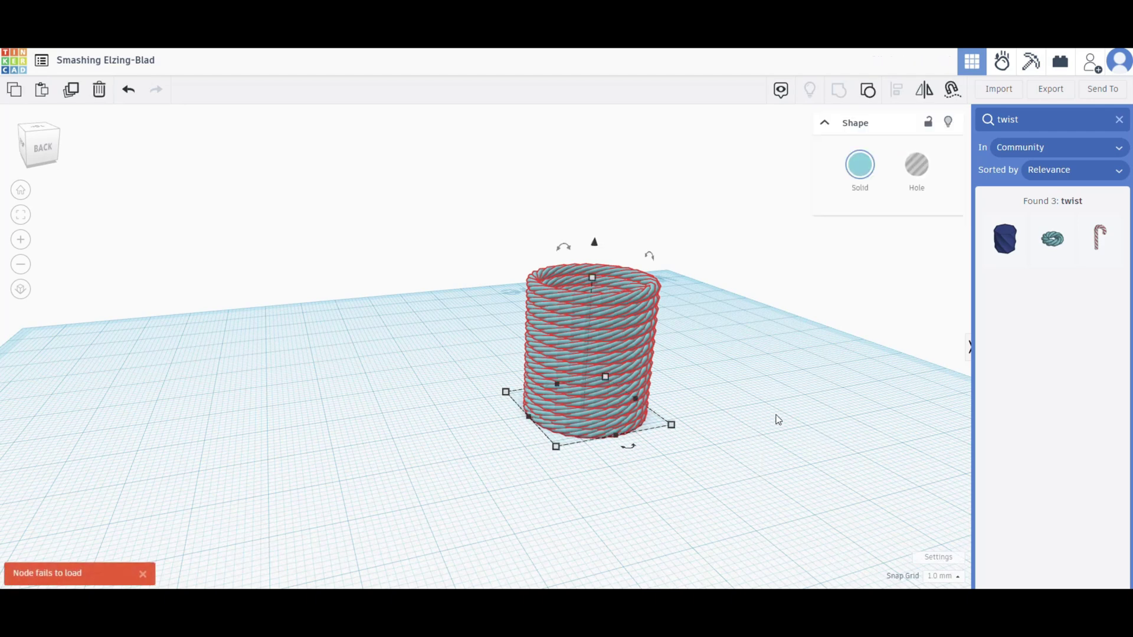
Orbit around the grouped rope cylinder and select it
click(816, 407)
right_drag(816, 407, 707, 362)
click(707, 361)
right_drag(793, 400, 829, 355)
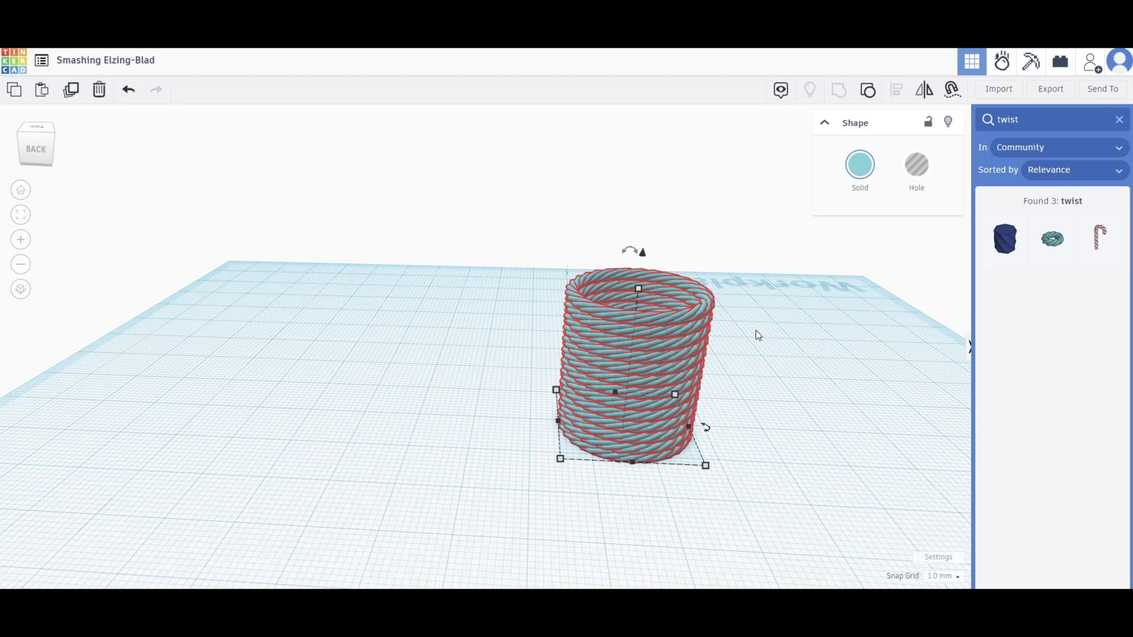
Export the selected rope cylinder as an STL file
click(1053, 92)
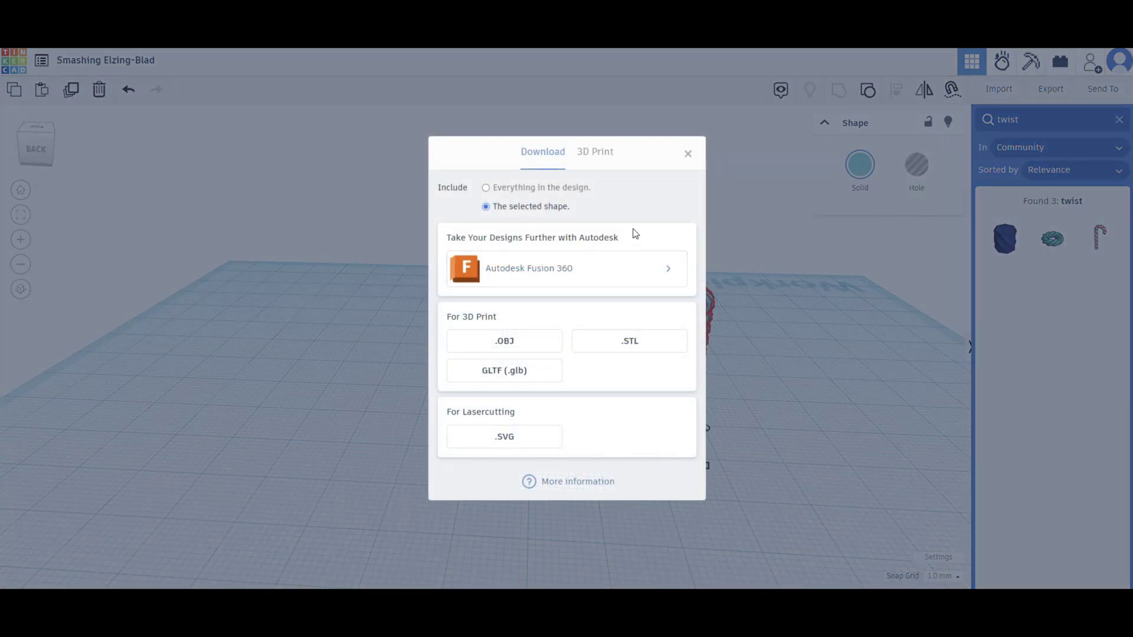
click(628, 345)
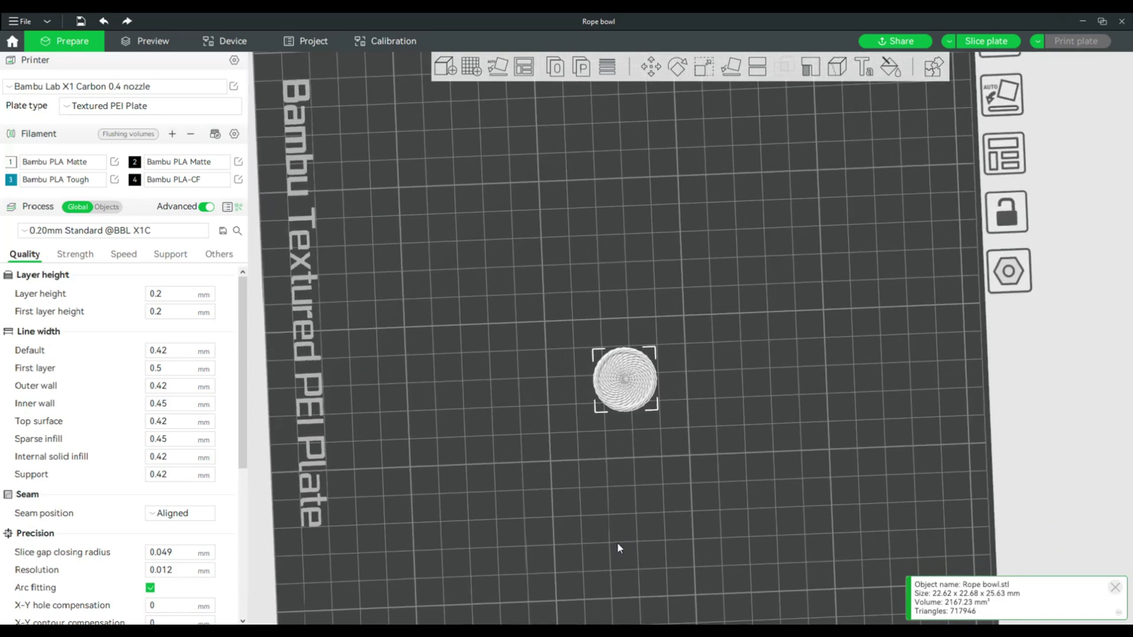
Switch Bambu Studio to the top view of Rope bowl on the build plate
click(46, 24)
mouse_move(56, 52)
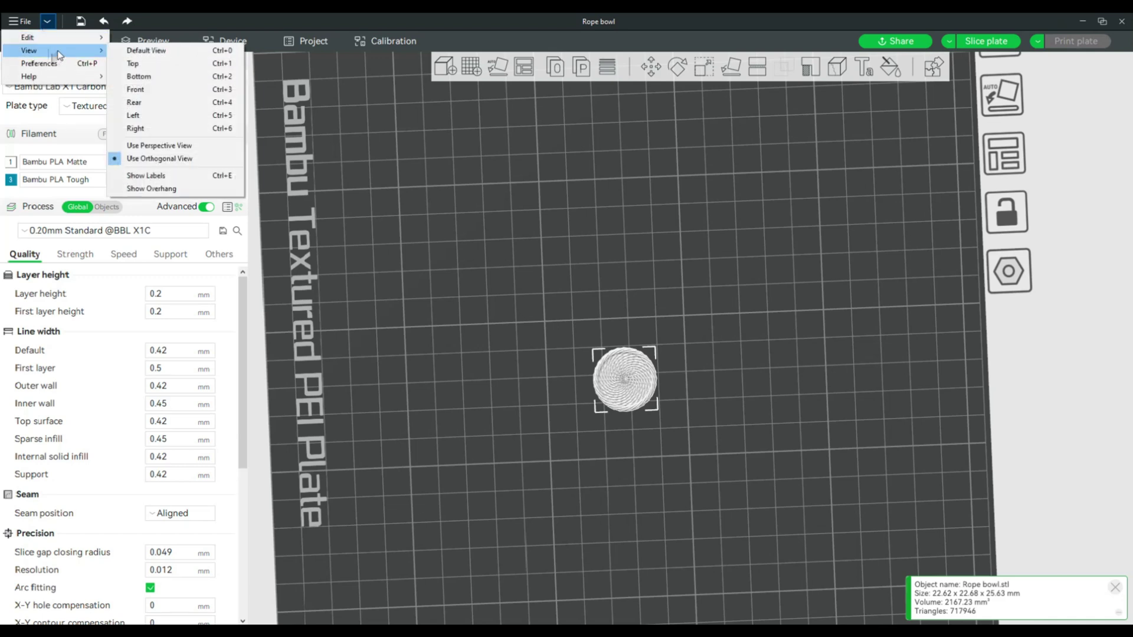
click(163, 64)
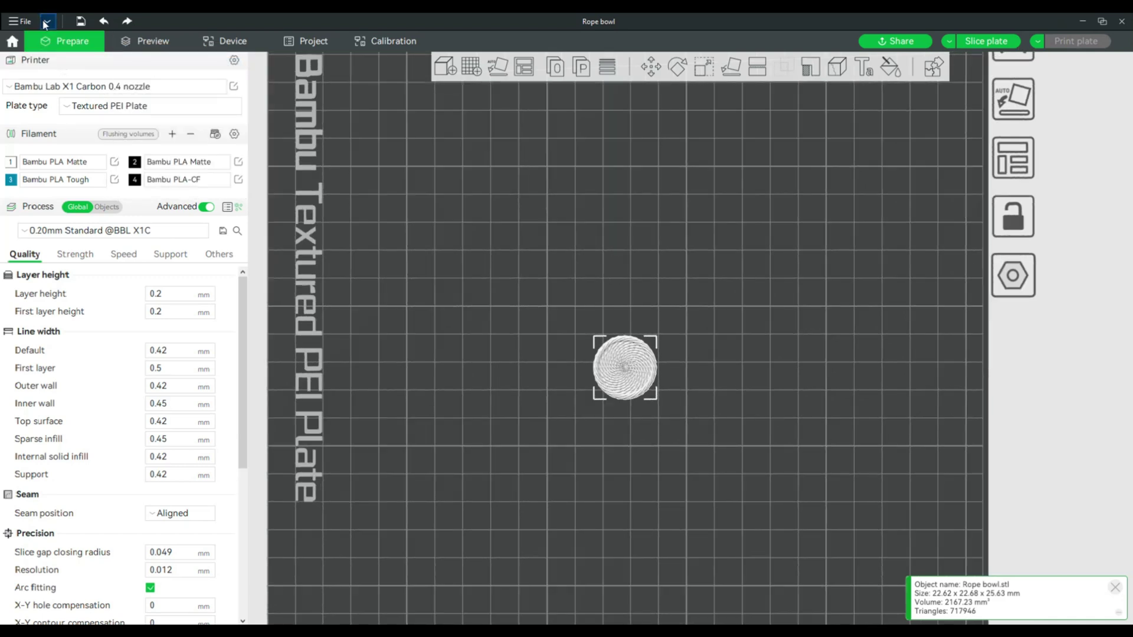
click(46, 23)
mouse_move(51, 52)
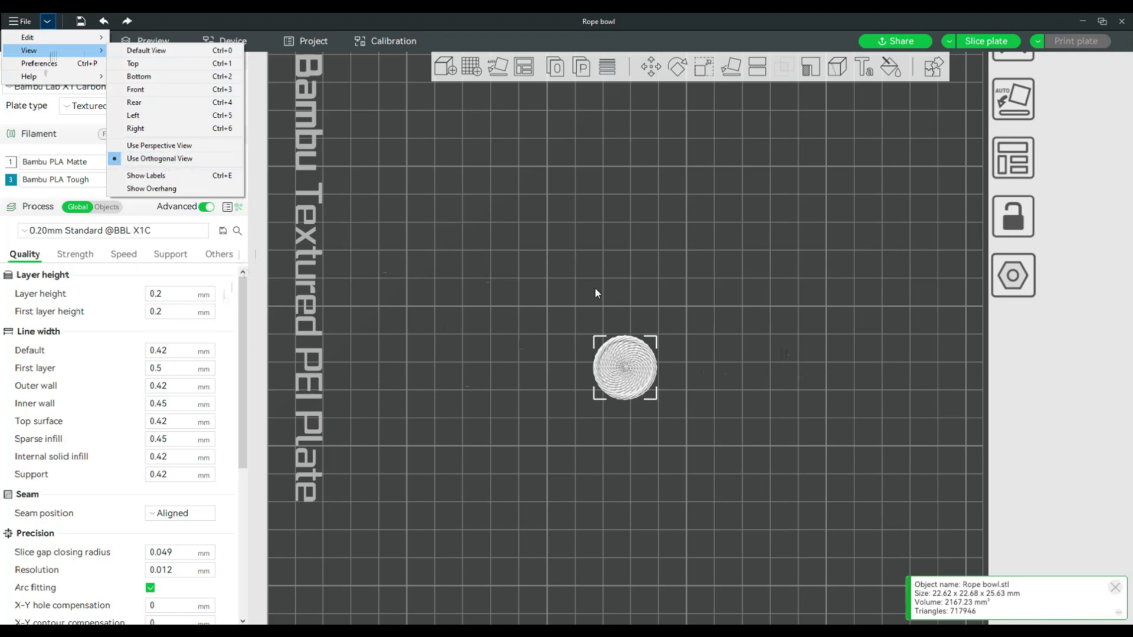
click(752, 380)
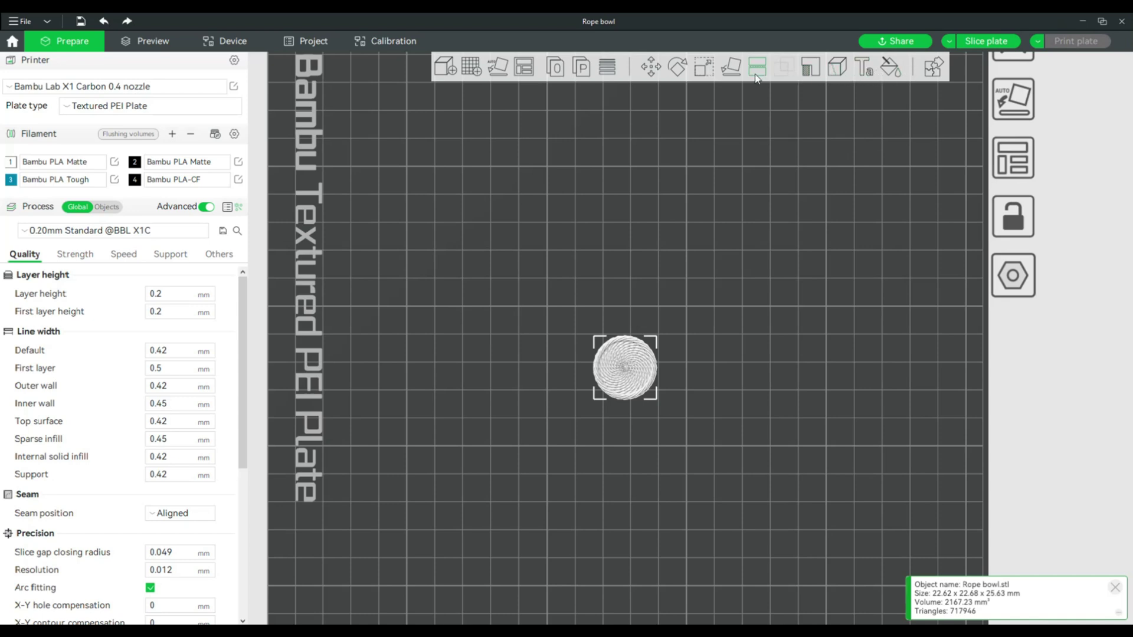
Scale the Rope bowl uniformly to 457.15%, about 103.41 × 103.68 × 117.17 mm
click(705, 72)
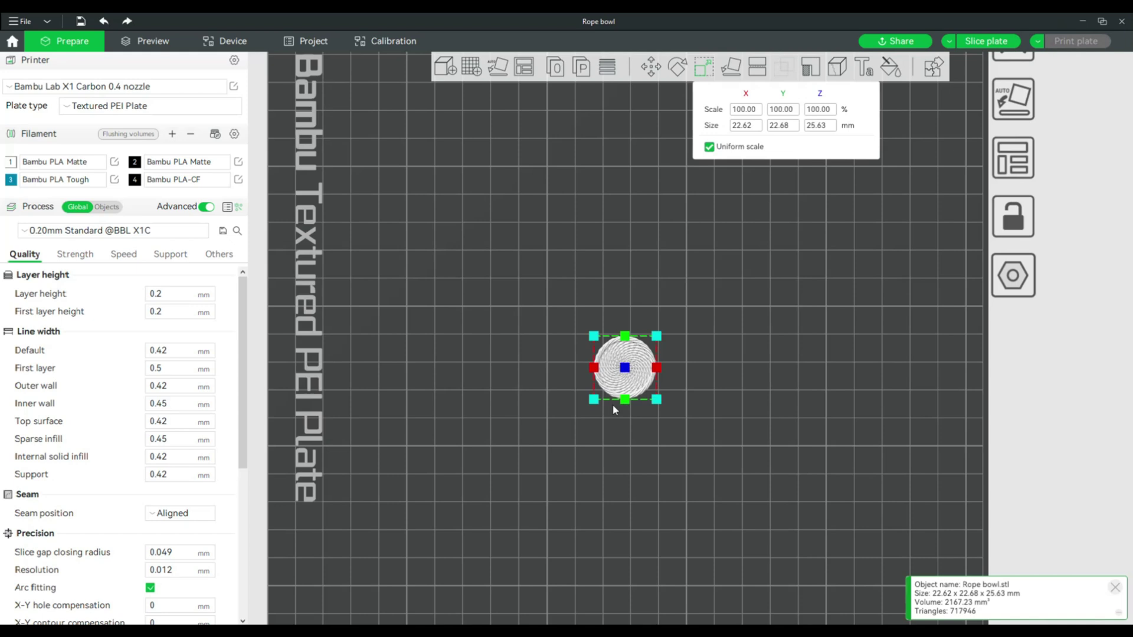
drag(594, 400, 433, 471)
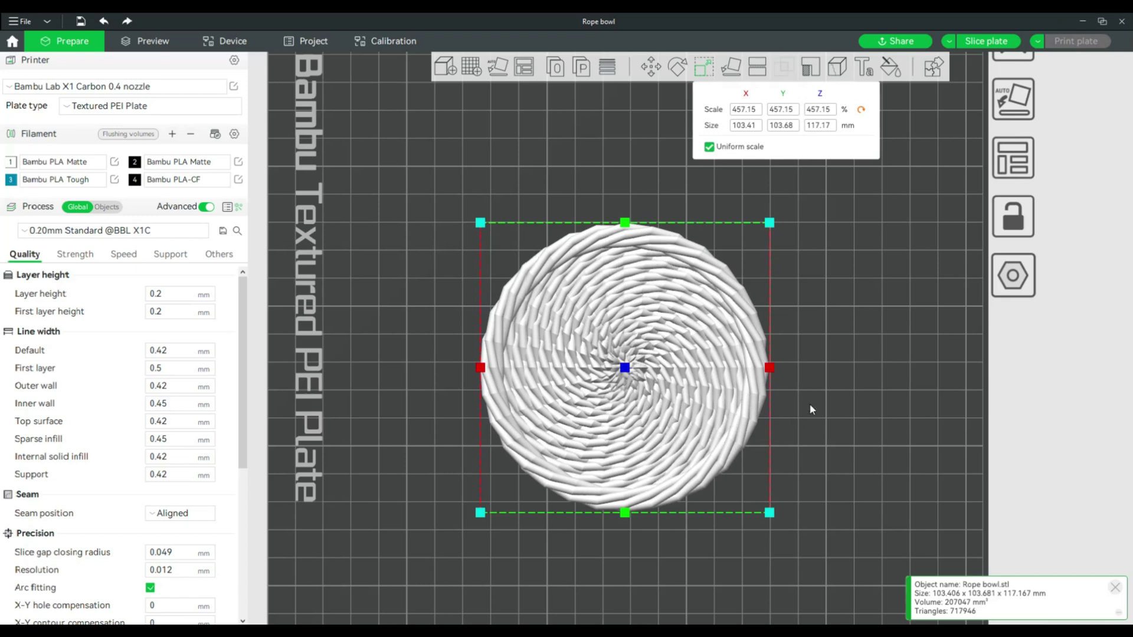
Deselect the scaled bowl and switch the 3D view to perspective
click(857, 399)
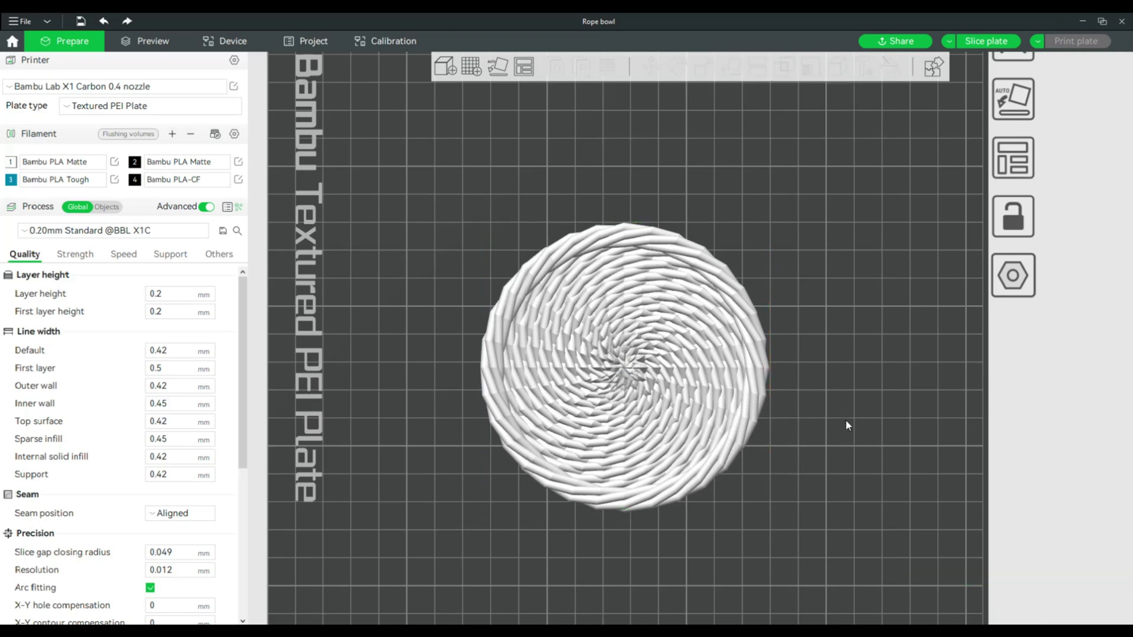
drag(844, 424, 838, 307)
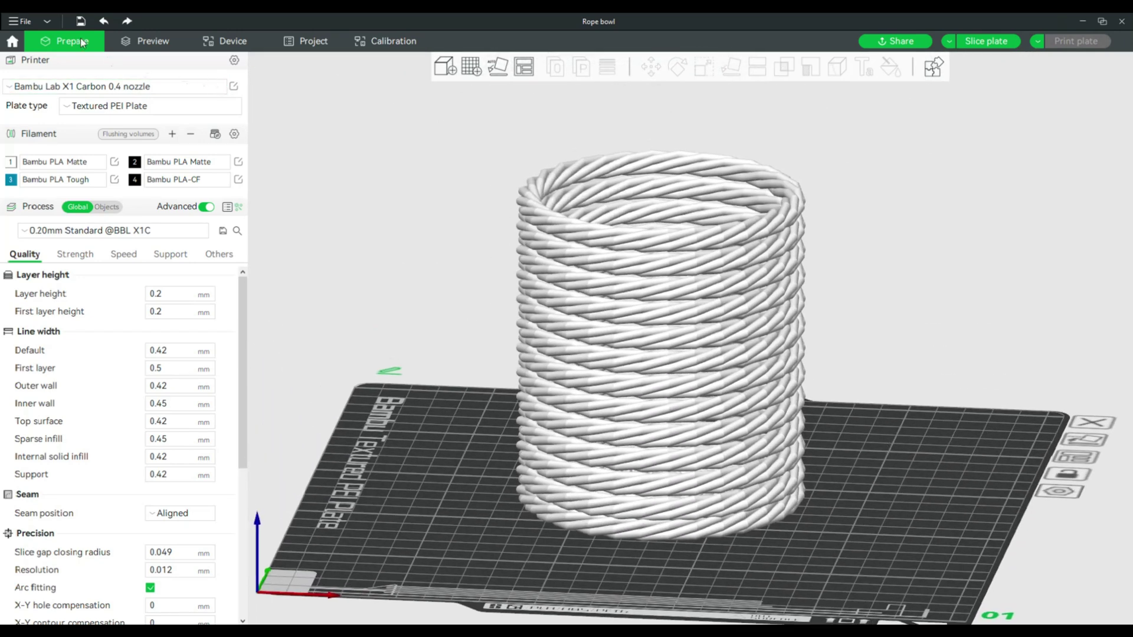
click(47, 21)
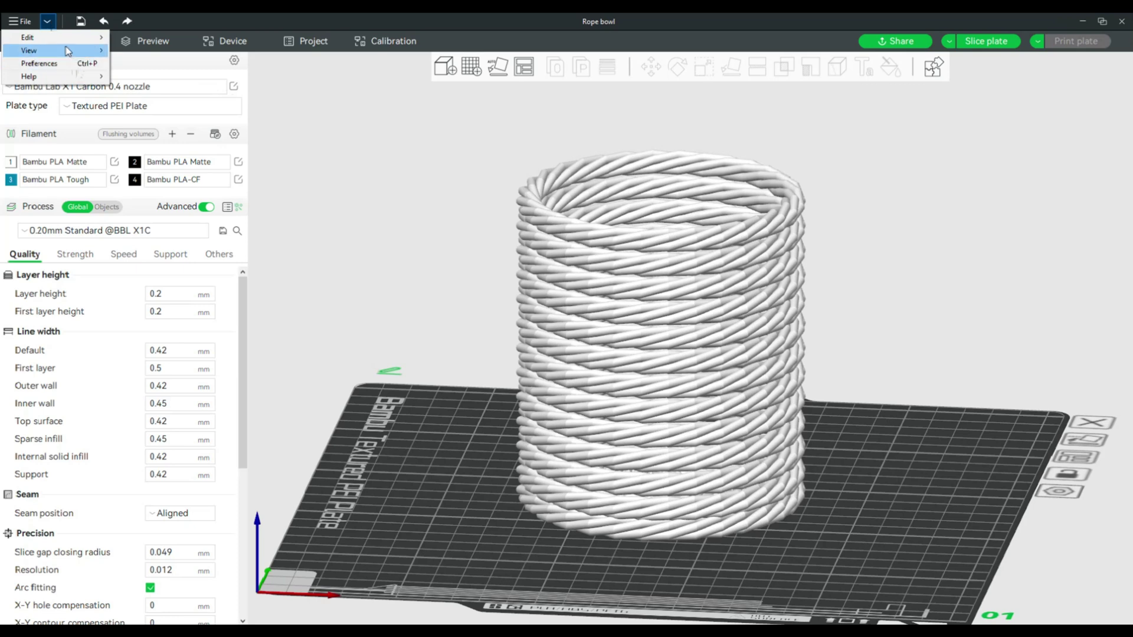
mouse_move(94, 51)
click(178, 146)
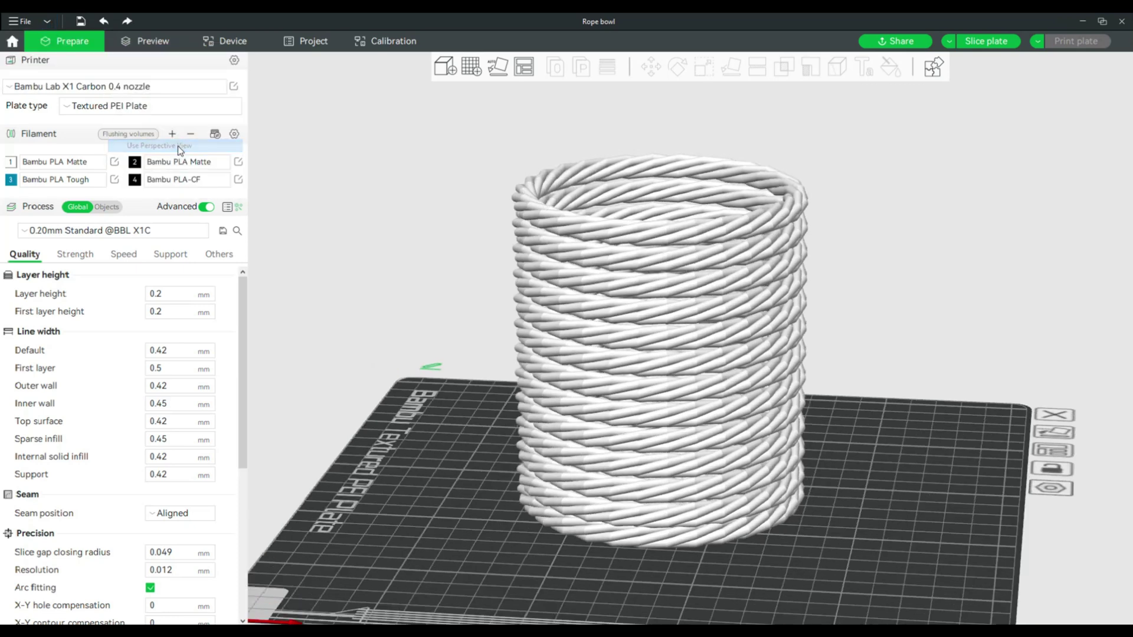
Zoom out and check the bowl from the top, bottom and front views
scroll(693, 321, down, 5)
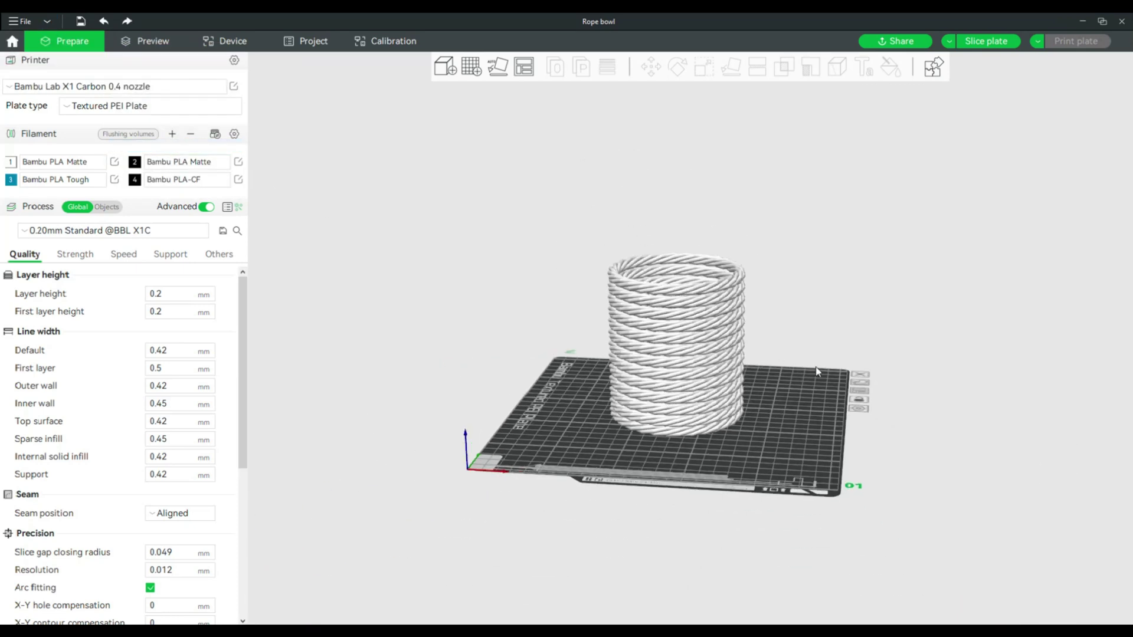
key(1)
key(2)
key(3)
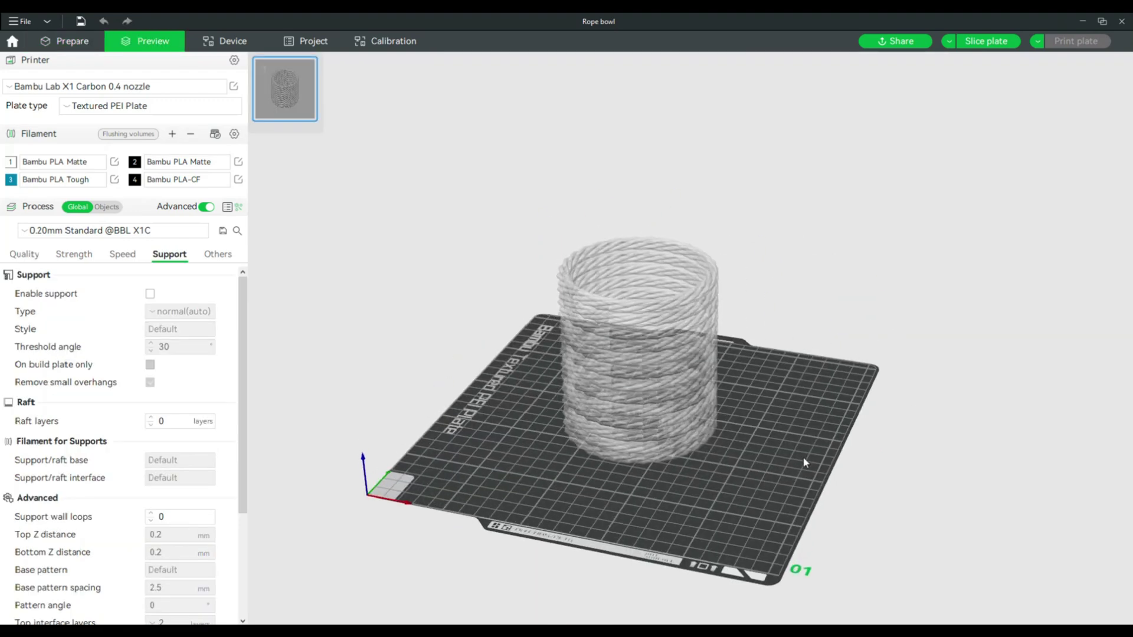